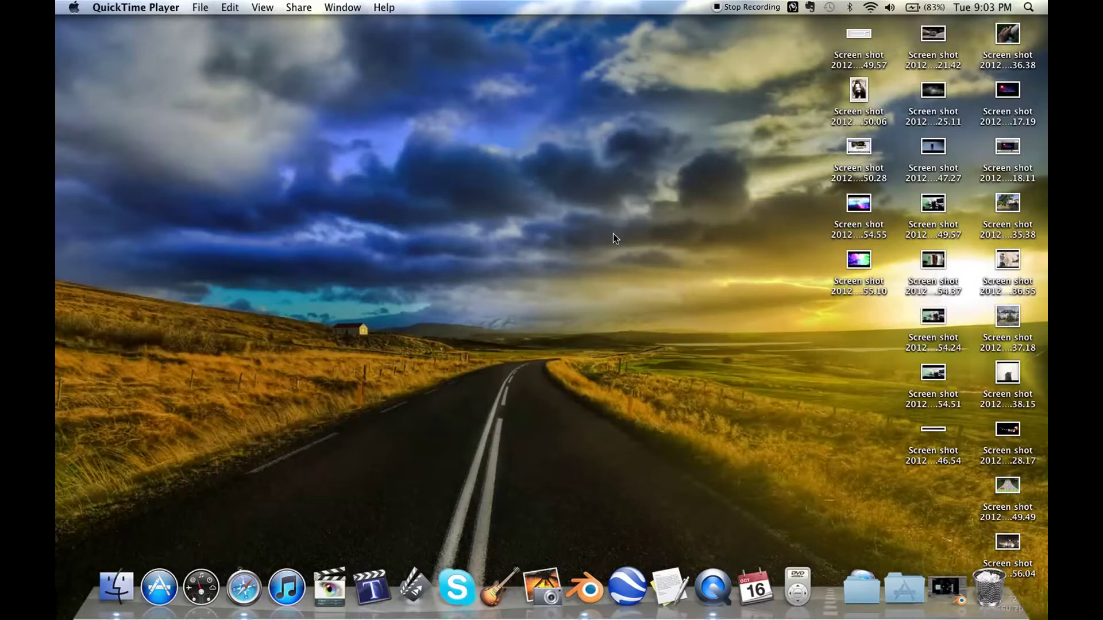
- Restore the minimized Blender window from the macOS Dock to show the cube scene render
{"action": "left_click", "coordinate": [937, 580]}
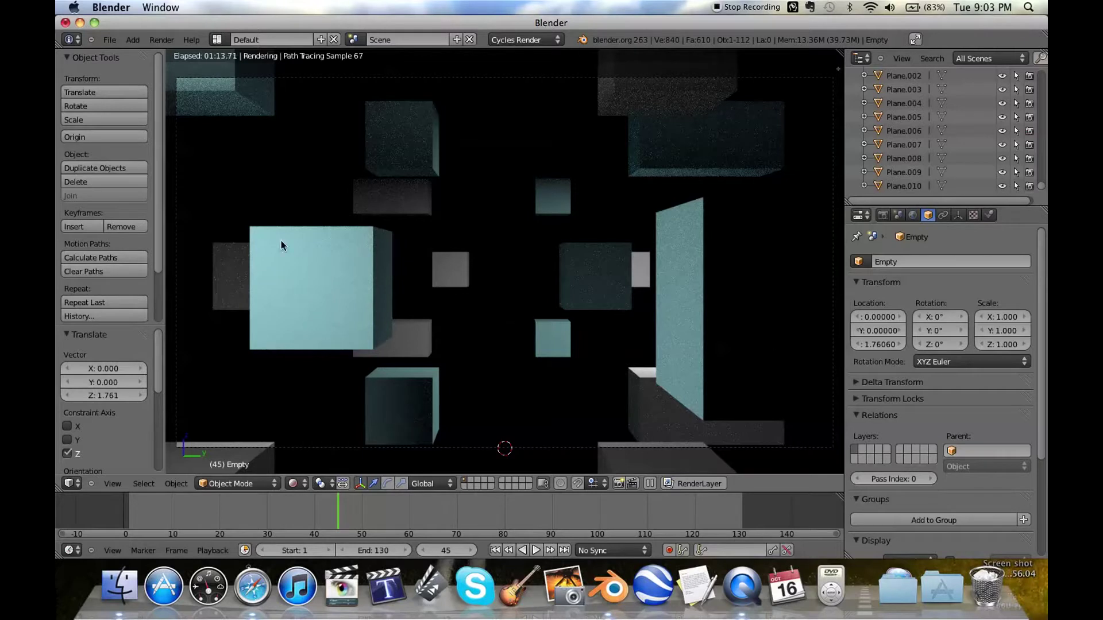
- Zoom the viewport in and out over the cube scene
{"action": "scroll", "coordinate": [896, 154], "scroll_direction": "up", "scroll_amount": 15}
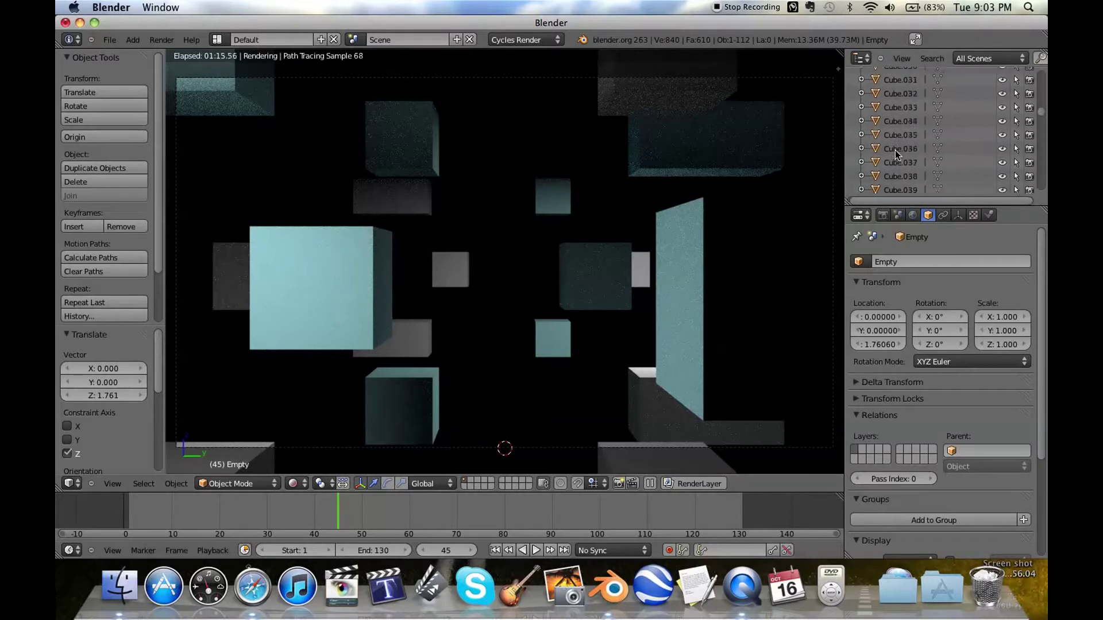
{"action": "scroll", "coordinate": [896, 154], "scroll_direction": "down", "scroll_amount": 20}
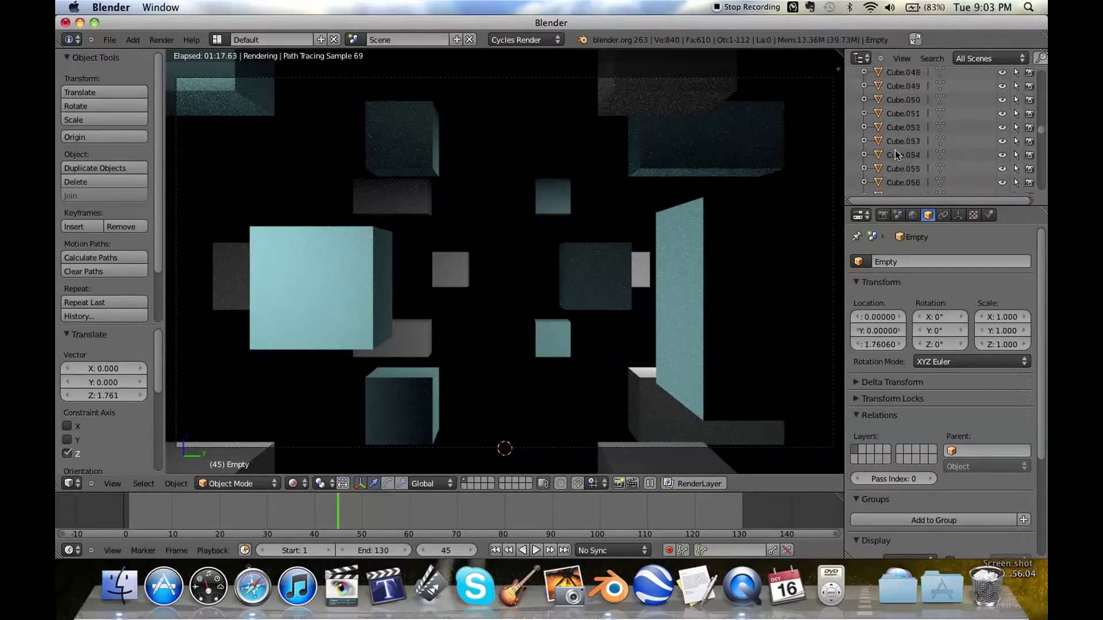
{"action": "scroll", "coordinate": [896, 154], "scroll_direction": "up", "scroll_amount": 9}
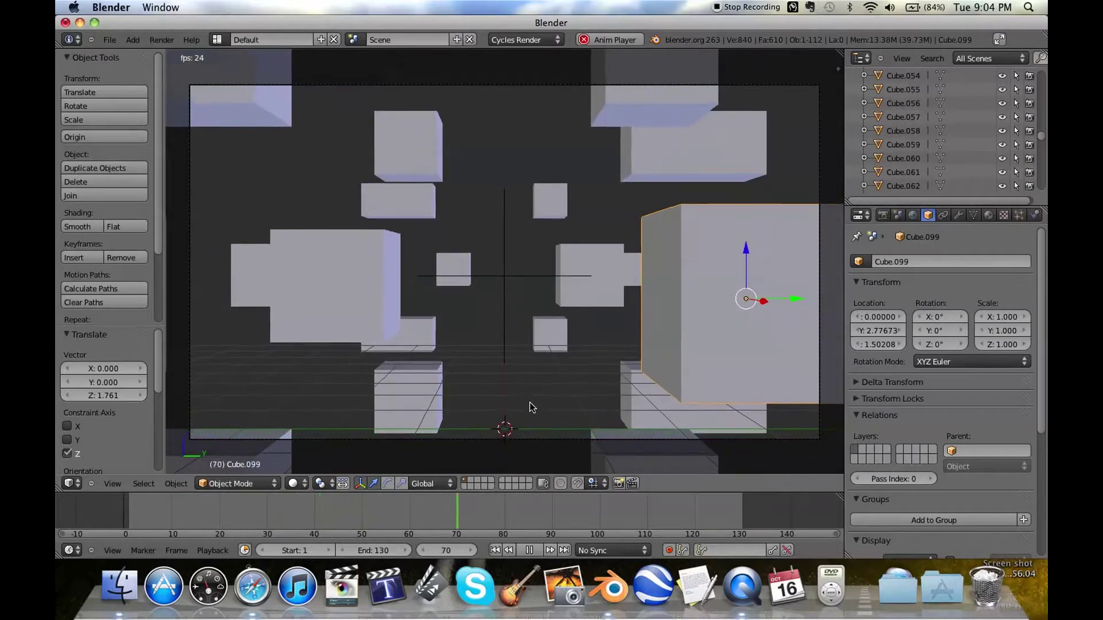
- Halt playback at frame 95 and orbit out of the camera view into User Persp
{"action": "key", "text": "alt+a"}
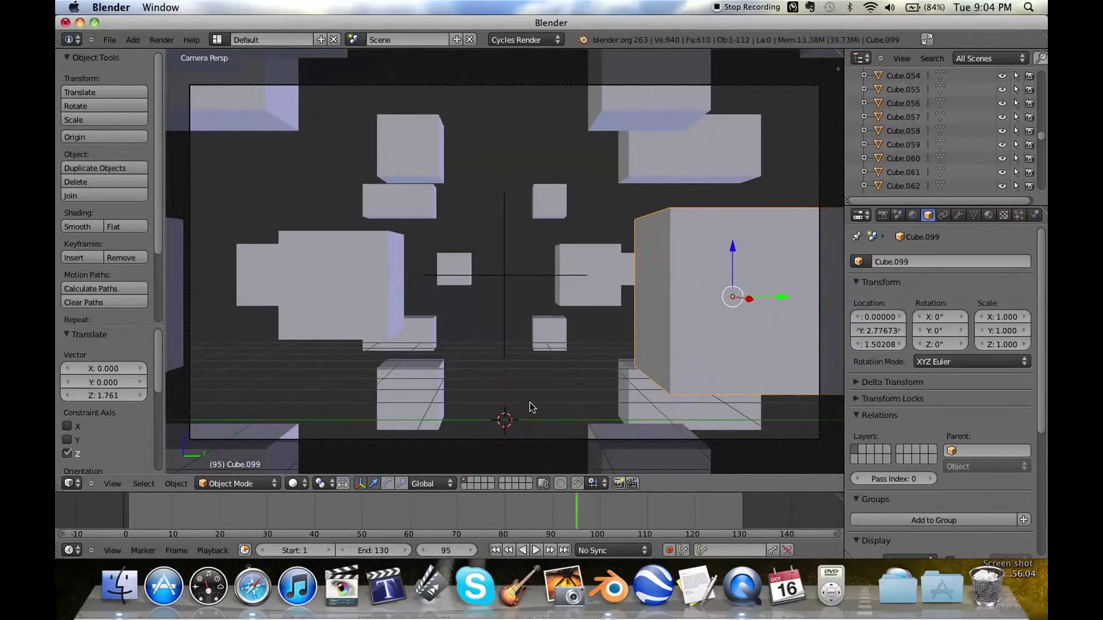
{"action": "middle_click_drag", "start_coordinate": [406, 239], "coordinate": [449, 236]}
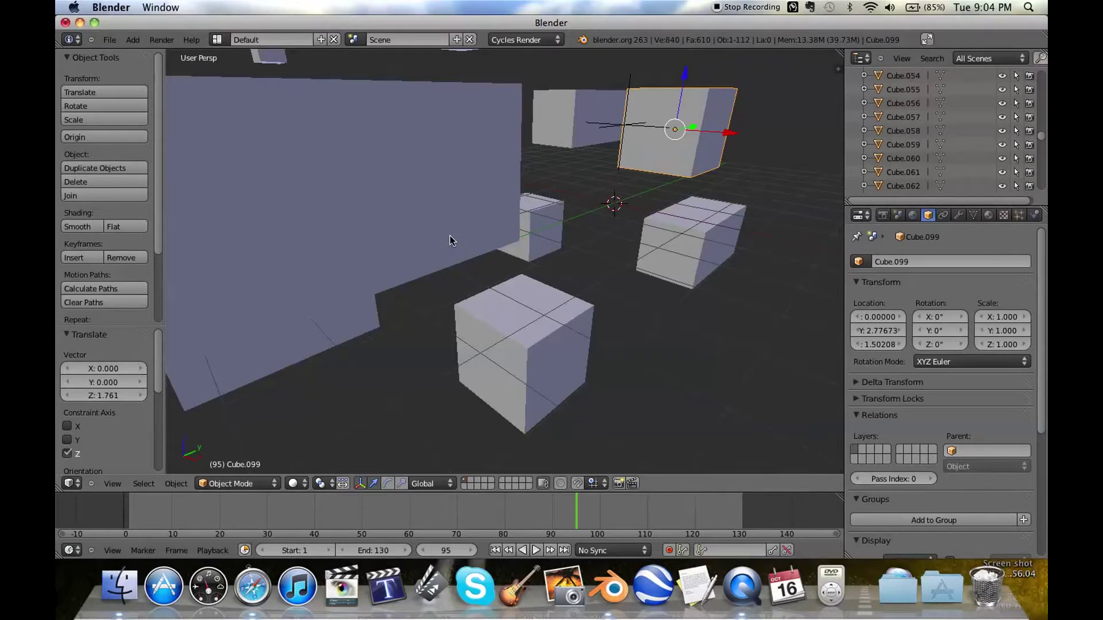
- Orbit around the cubes and select individual ones, including Cube.098 and Cube.089
{"action": "middle_click_drag", "start_coordinate": [450, 236], "coordinate": [449, 235]}
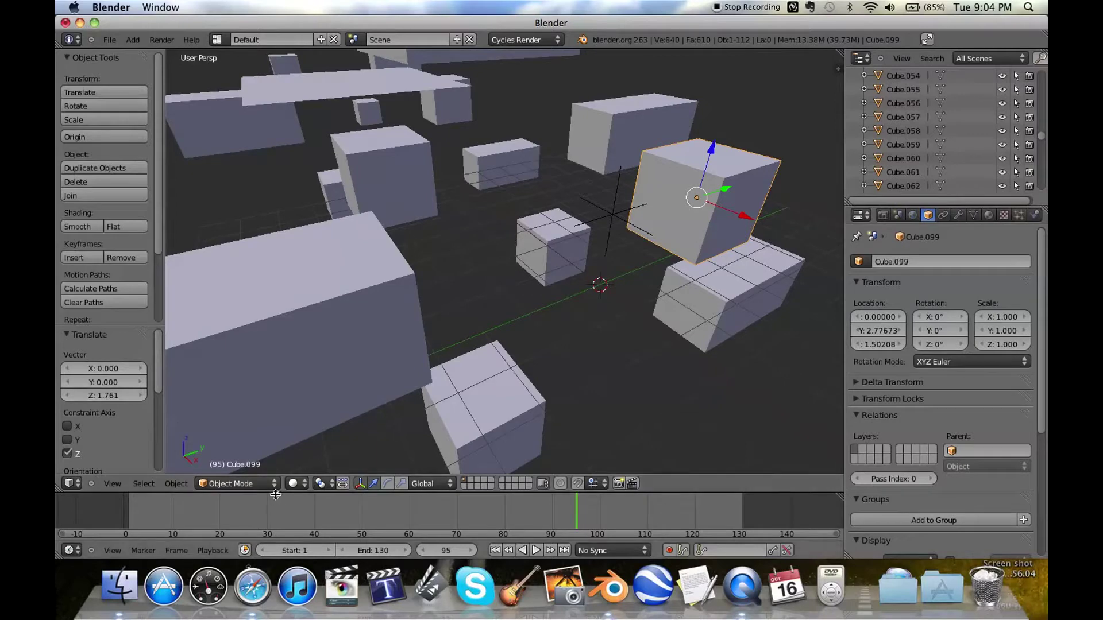
{"action": "middle_click_drag", "start_coordinate": [359, 136], "coordinate": [360, 136]}
{"action": "scroll", "coordinate": [359, 135], "scroll_direction": "down", "scroll_amount": 3}
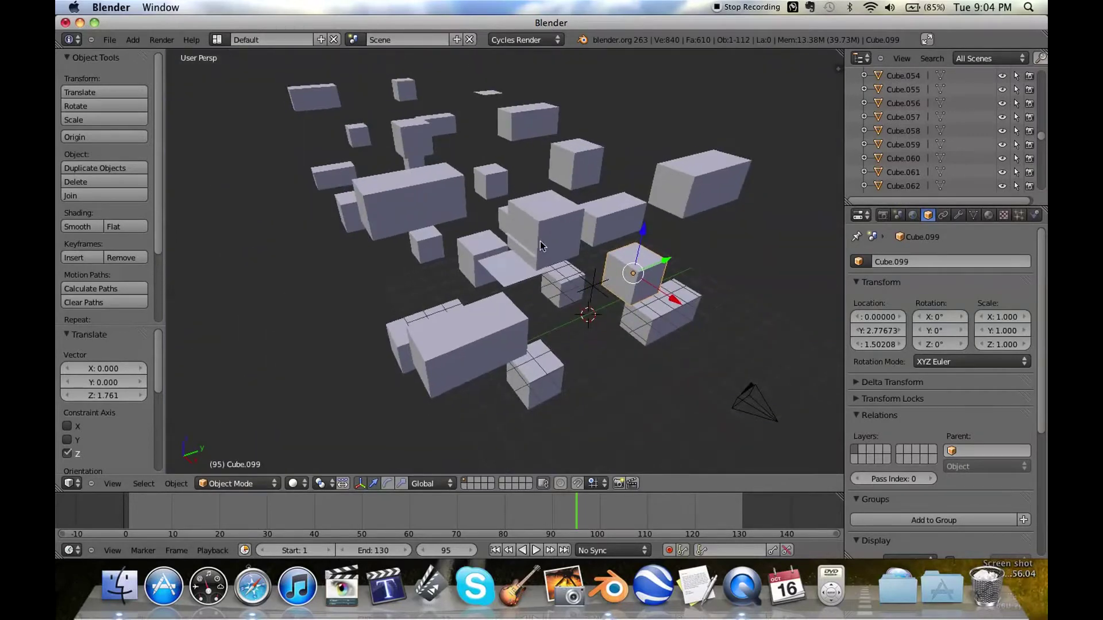
{"action": "middle_click_drag", "start_coordinate": [539, 244], "coordinate": [570, 277]}
{"action": "right_click", "coordinate": [485, 281]}
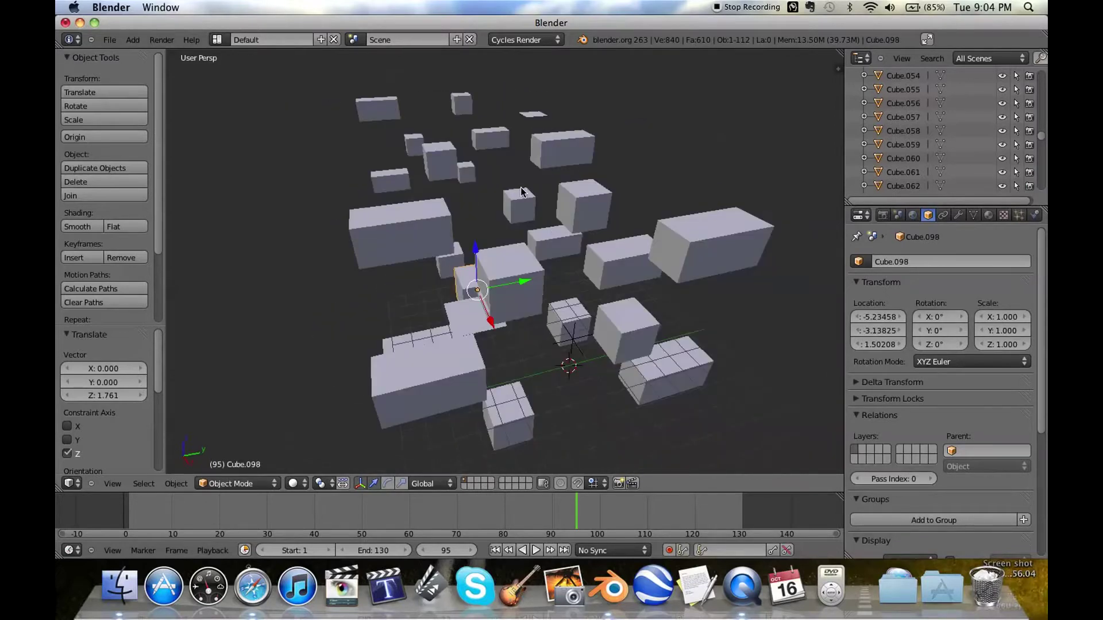
{"action": "right_click", "coordinate": [519, 204]}
{"action": "right_click", "coordinate": [465, 178]}
- From a lower frontal view, box-select the upper group of cubes
{"action": "middle_click_drag", "start_coordinate": [650, 114], "coordinate": [643, 118]}
{"action": "key", "text": "b"}
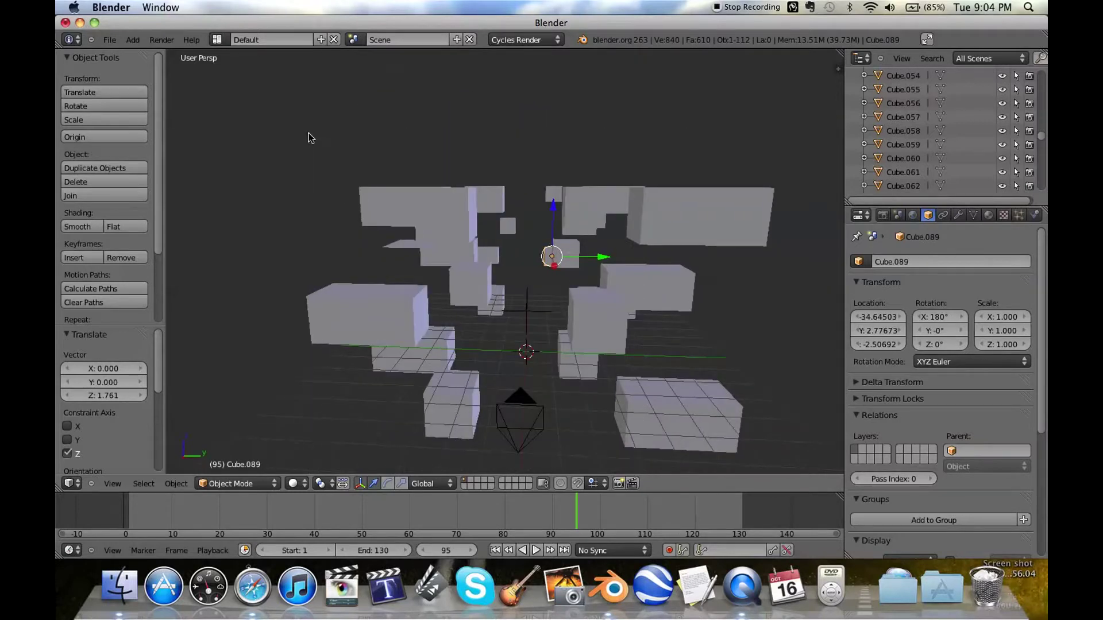
{"action": "left_click_drag", "start_coordinate": [308, 136], "coordinate": [689, 217]}
{"action": "key", "text": "b"}
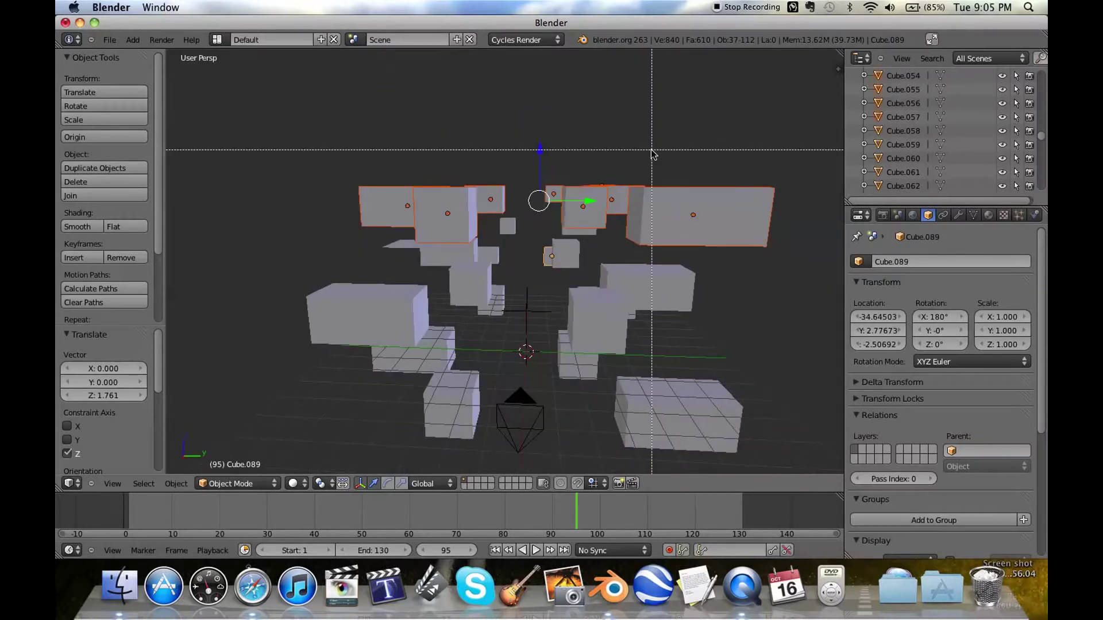
{"action": "key", "text": "Escape"}
{"action": "key", "text": "a"}
{"action": "scroll", "coordinate": [650, 154], "scroll_direction": "up", "scroll_amount": 5}
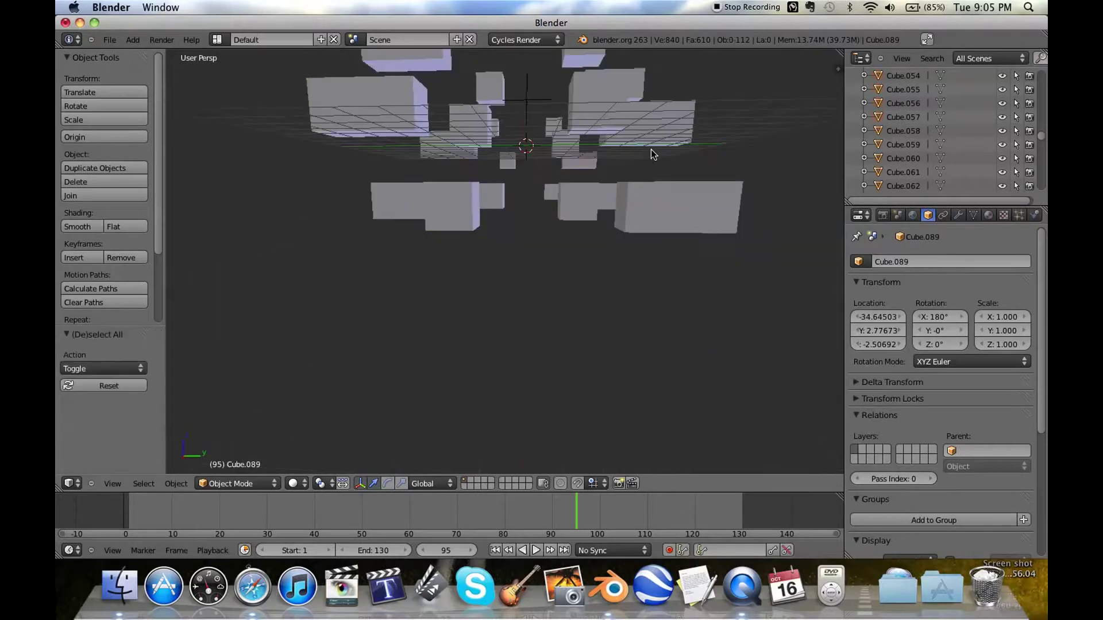
{"action": "scroll", "coordinate": [601, 184], "scroll_direction": "down", "scroll_amount": 5}
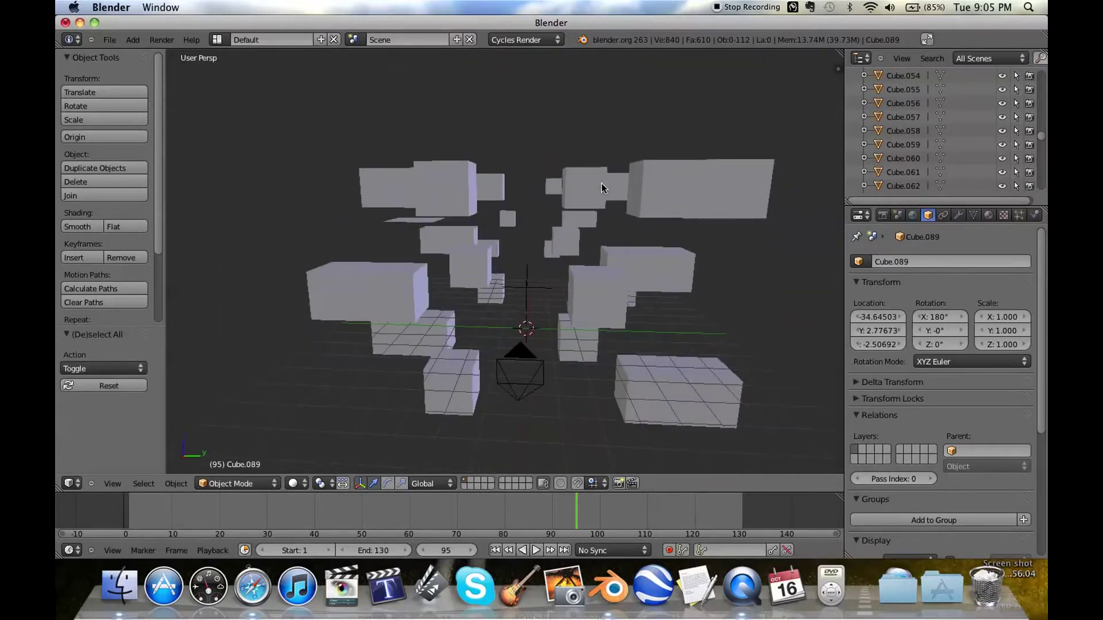
{"action": "key", "text": "a"}
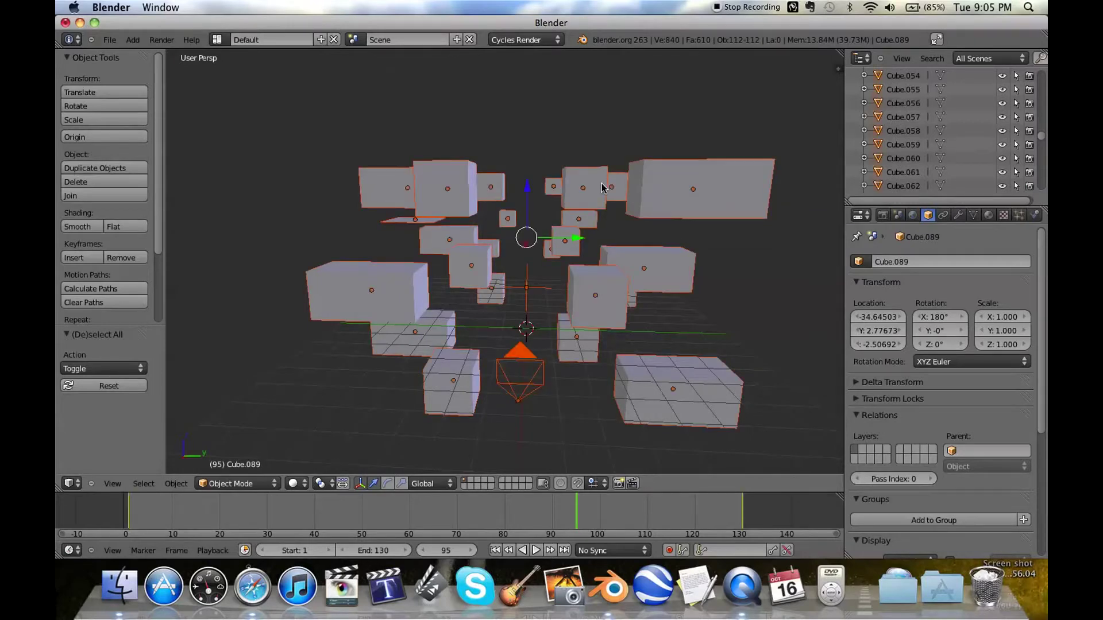
{"action": "key", "text": "s"}
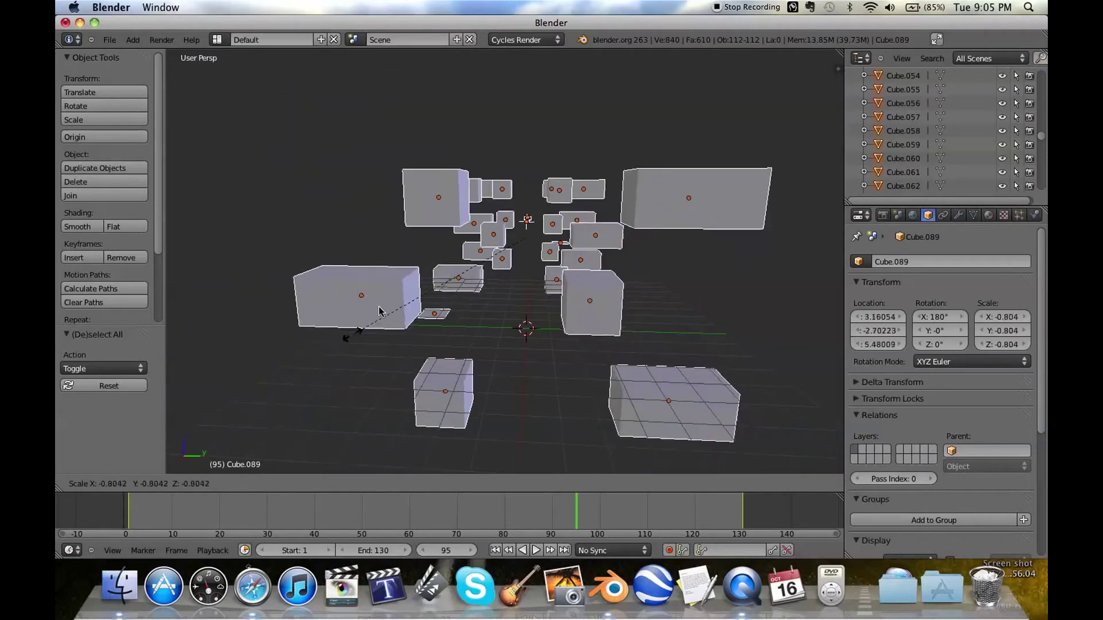
{"action": "left_click", "coordinate": [453, 309]}
{"action": "key", "text": "s"}
{"action": "key", "text": "x"}
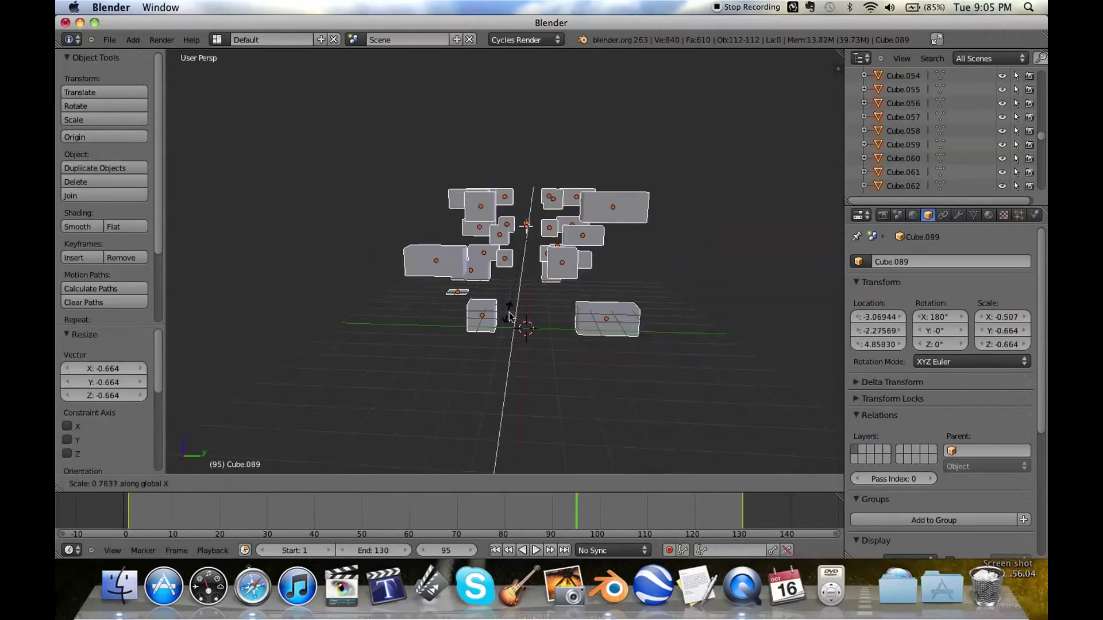
{"action": "key", "text": "Escape"}
{"action": "key", "text": "g"}
{"action": "key", "text": "x"}
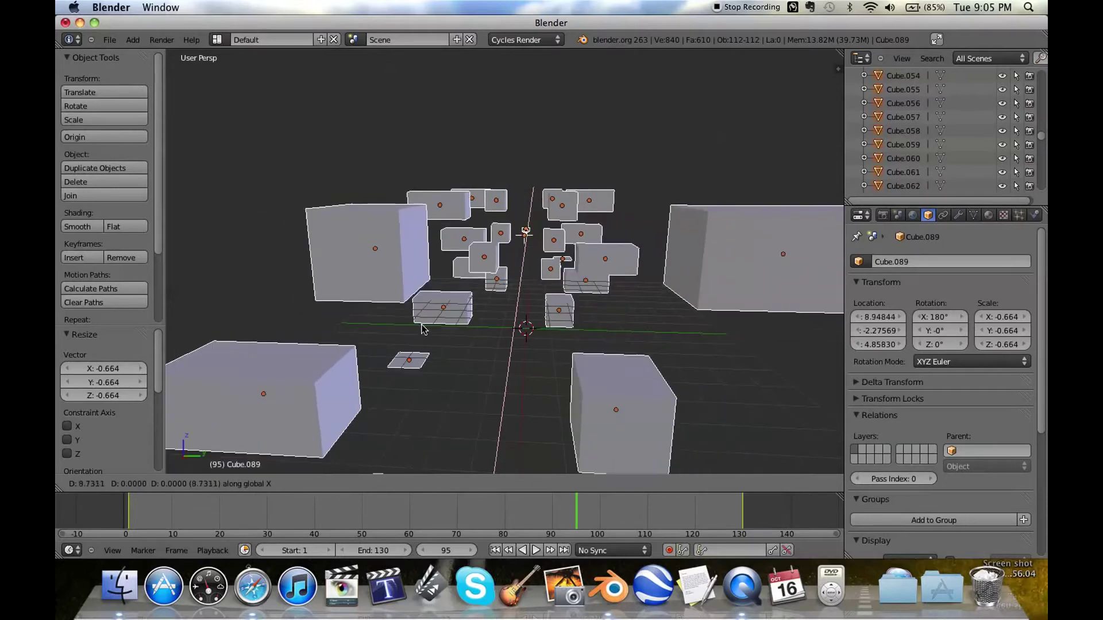
{"action": "key", "text": "Escape"}
{"action": "key", "text": "s"}
{"action": "key", "text": "z"}
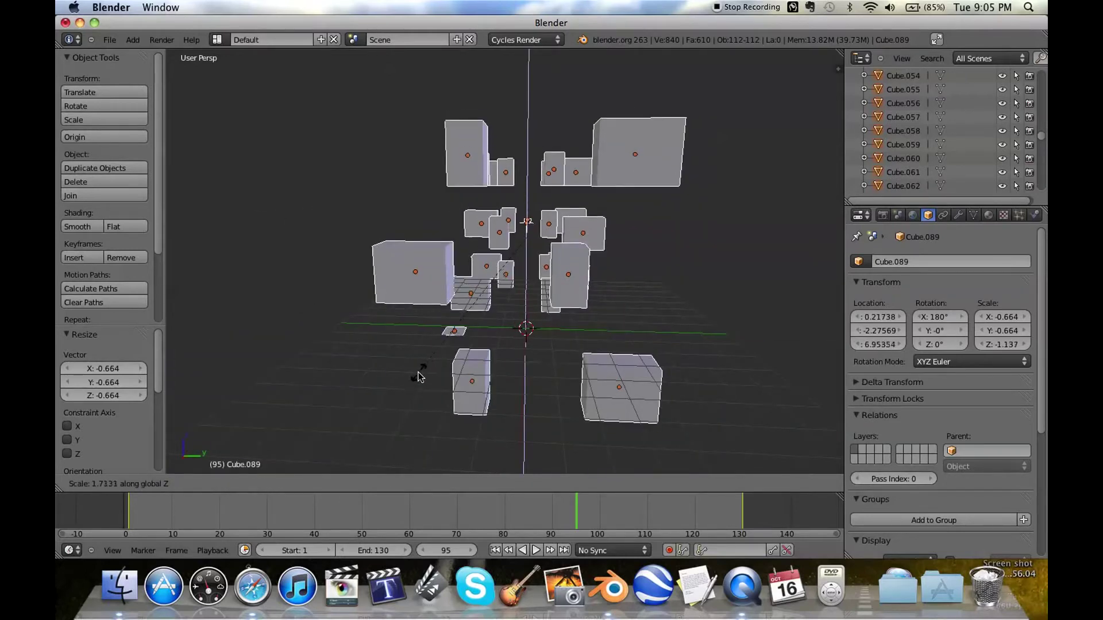
{"action": "key", "text": "Escape"}
{"action": "key", "text": "ctrl+z"}
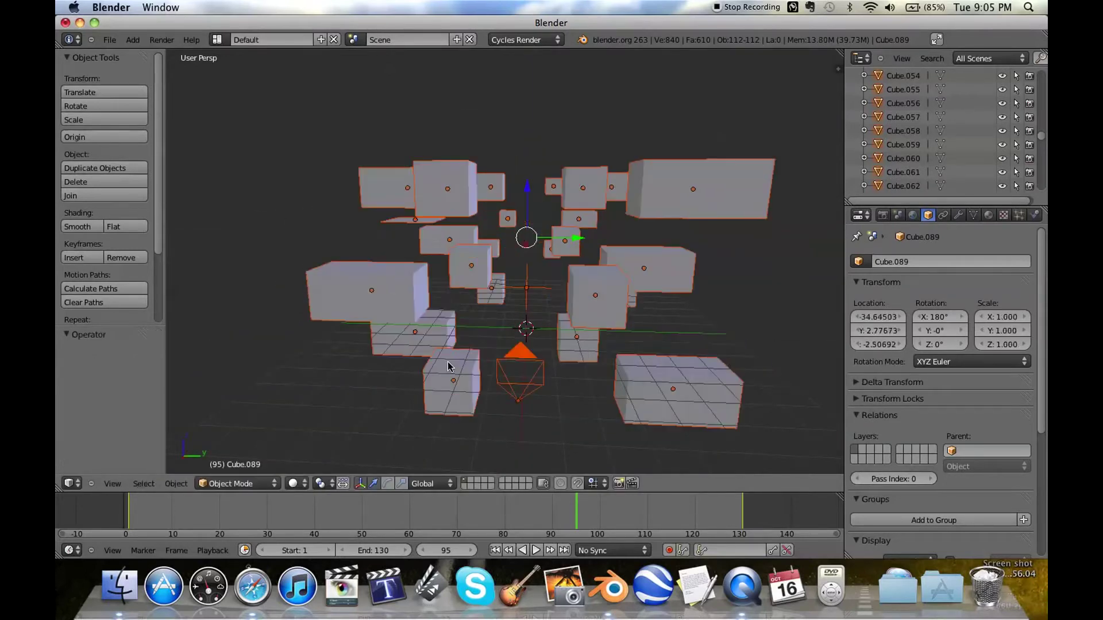
{"action": "key", "text": "a"}
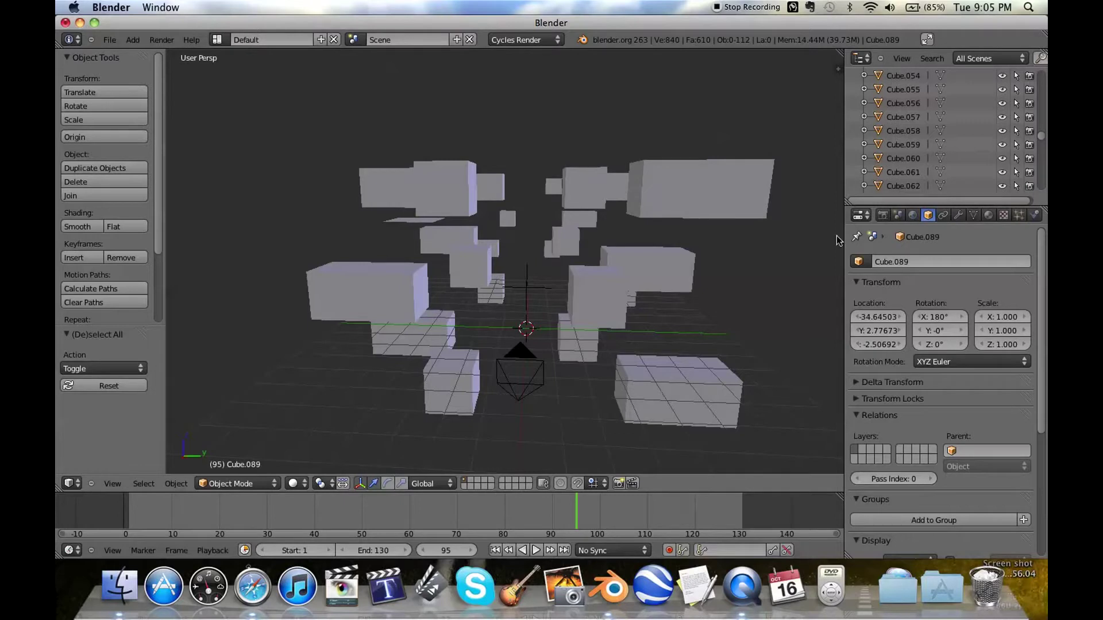
{"action": "scroll", "coordinate": [894, 148], "scroll_direction": "down", "scroll_amount": 15}
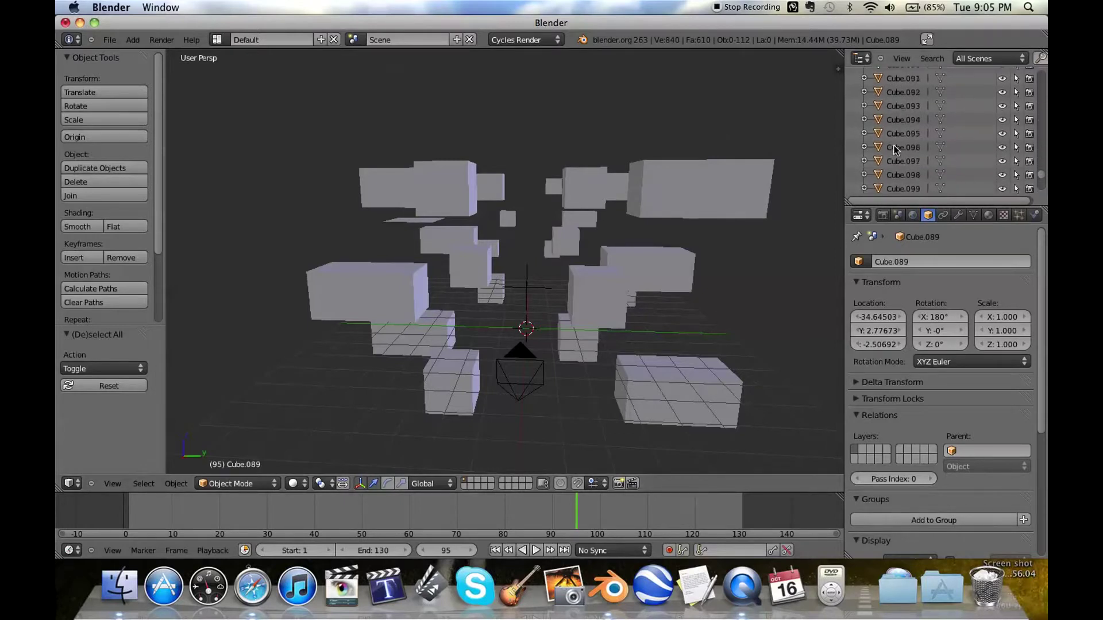
{"action": "scroll", "coordinate": [894, 149], "scroll_direction": "up", "scroll_amount": 20}
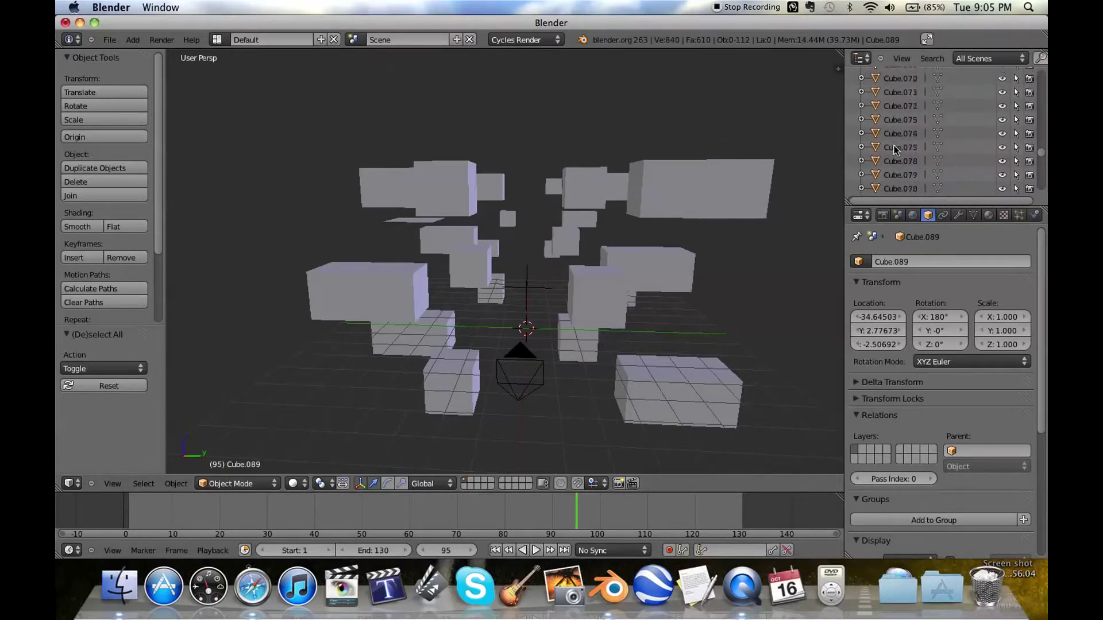
{"action": "scroll", "coordinate": [893, 149], "scroll_direction": "up", "scroll_amount": 12}
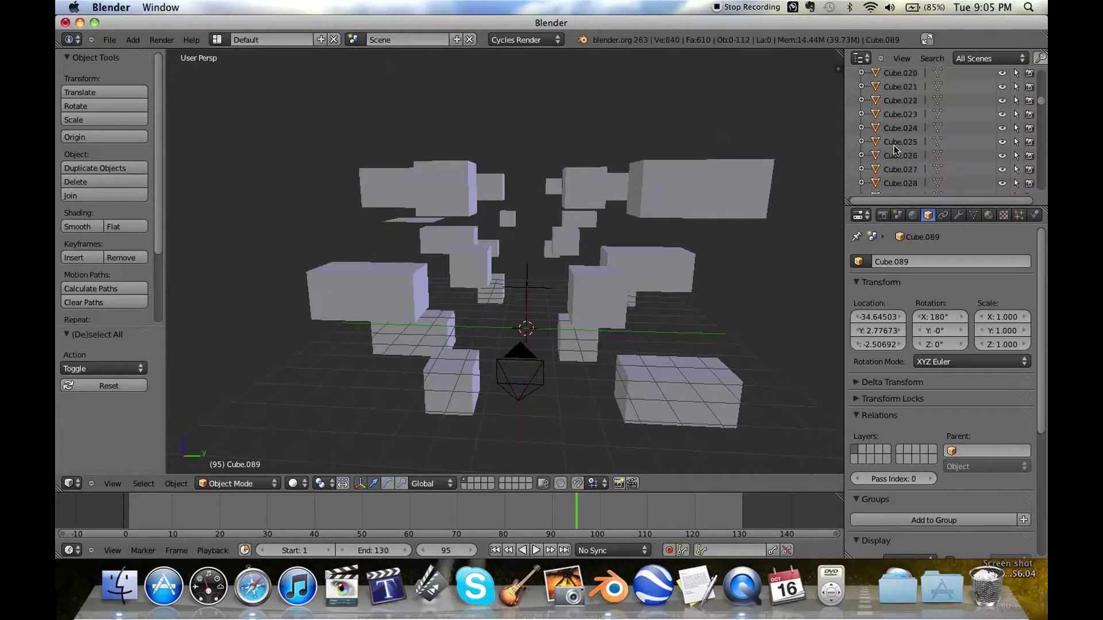
{"action": "scroll", "coordinate": [893, 149], "scroll_direction": "down", "scroll_amount": 20}
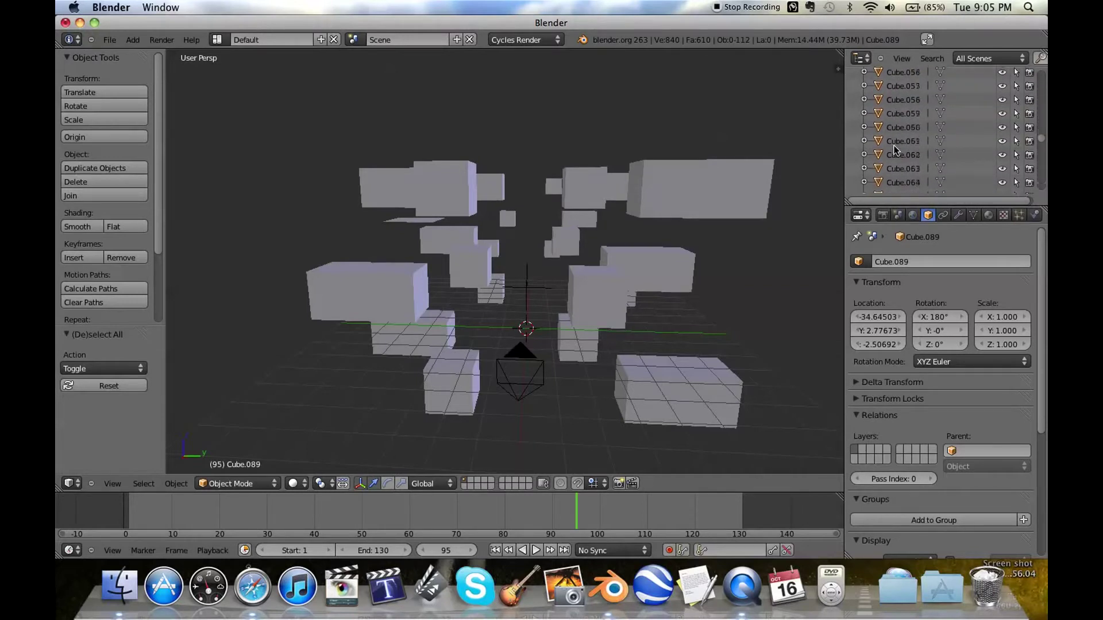
{"action": "scroll", "coordinate": [894, 149], "scroll_direction": "up", "scroll_amount": 1}
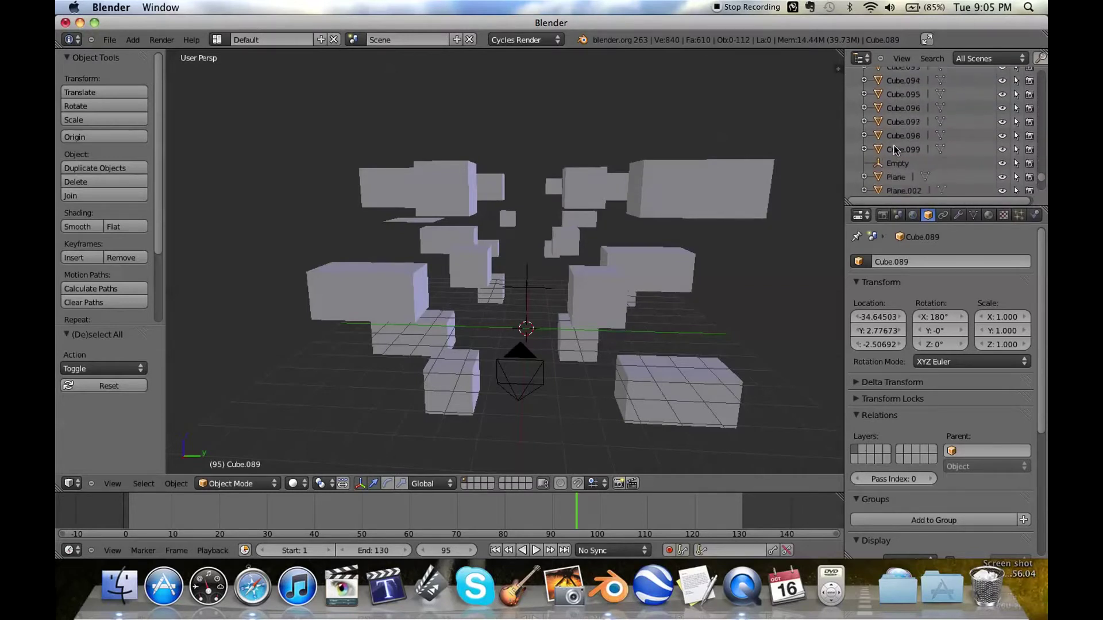
{"action": "scroll", "coordinate": [894, 150], "scroll_direction": "down", "scroll_amount": 3}
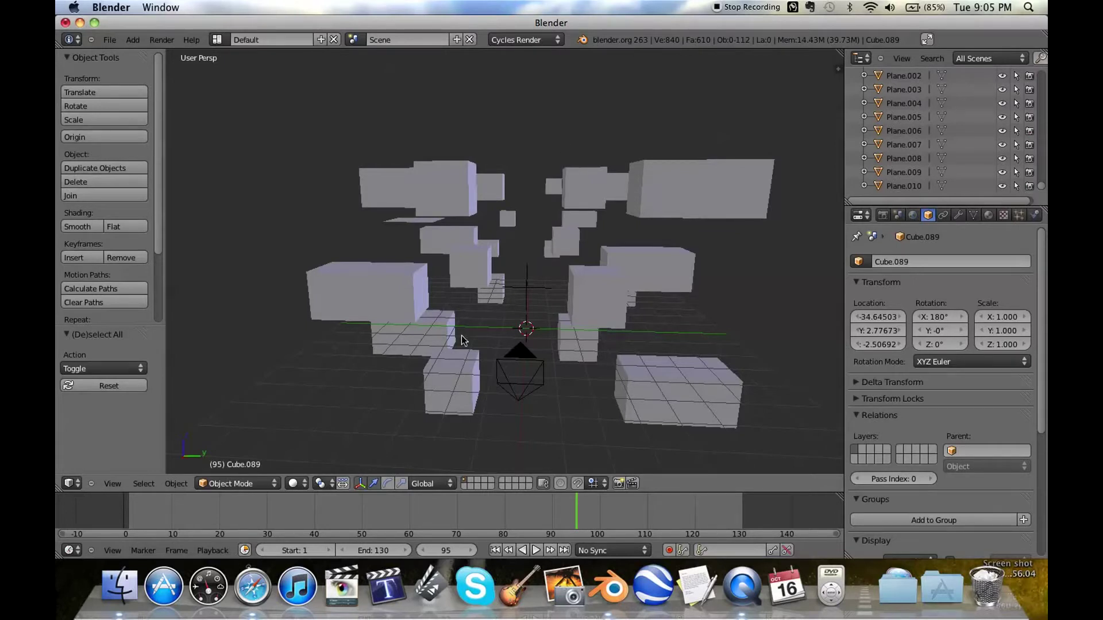
{"action": "middle_click_drag", "start_coordinate": [464, 341], "coordinate": [482, 341]}
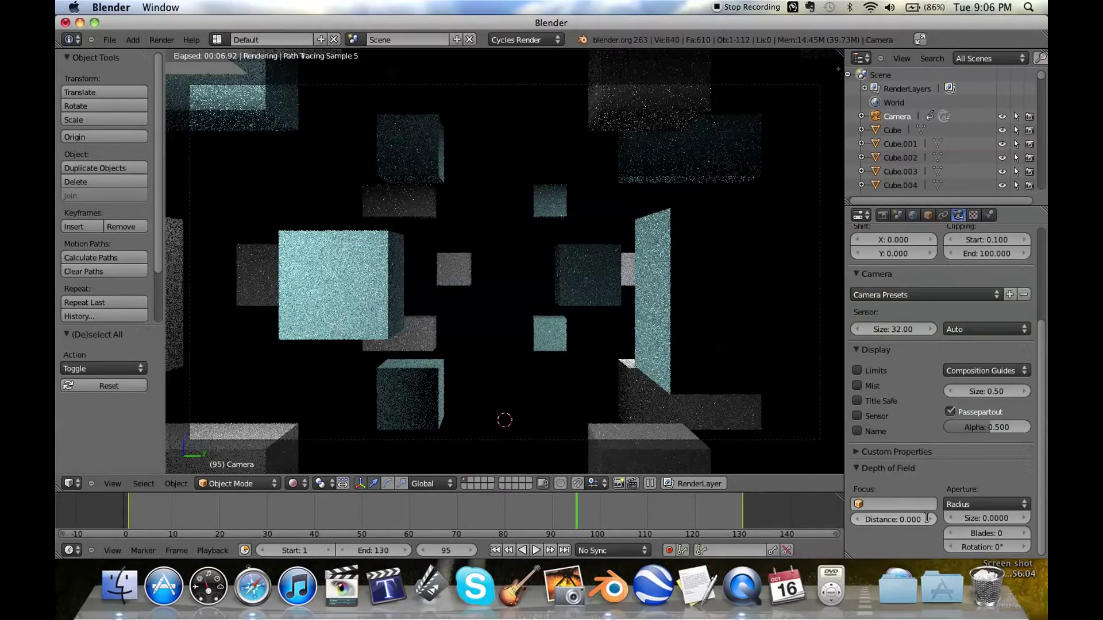
- Set the depth-of-field aperture size to 1 and begin entering focus distance 12
{"action": "left_click", "coordinate": [987, 515]}
{"action": "type", "text": "1"}
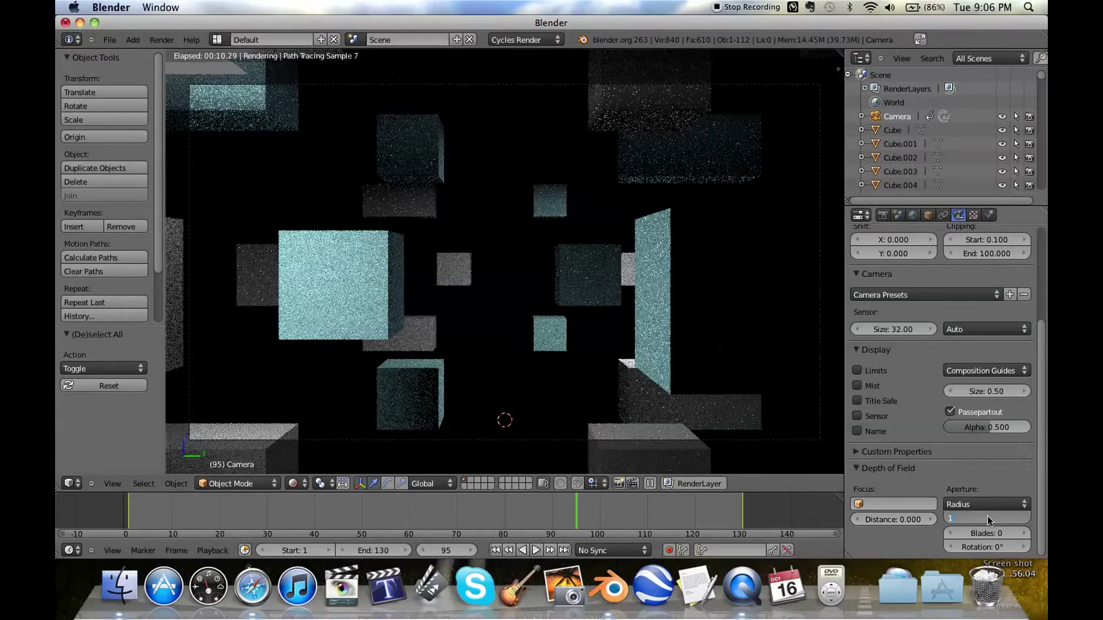
{"action": "key", "text": "Return"}
{"action": "left_click", "coordinate": [900, 518]}
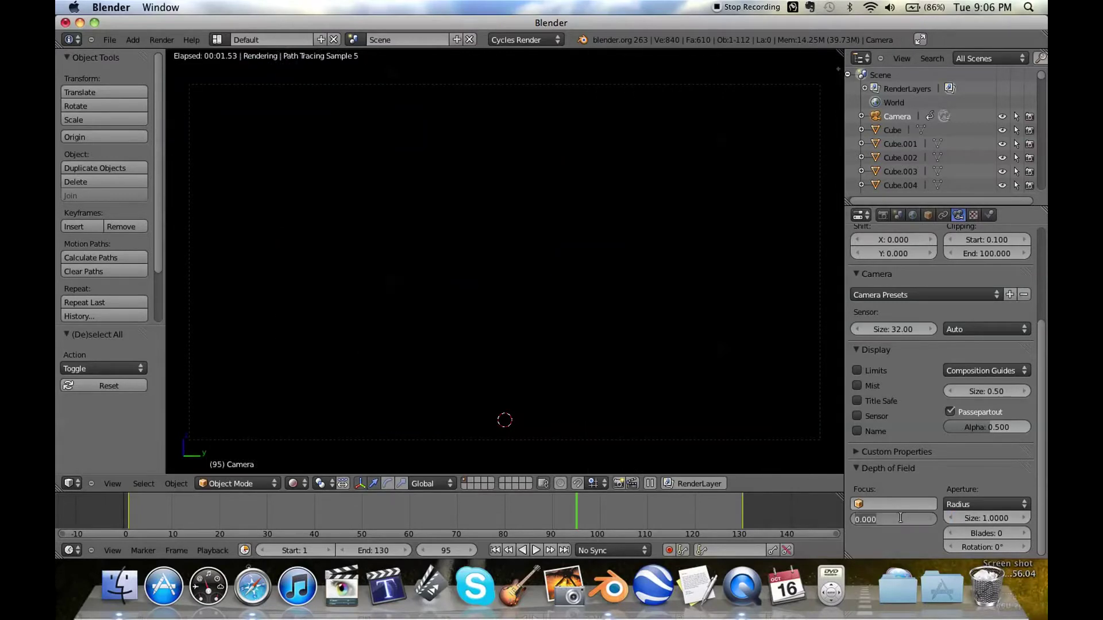
{"action": "type", "text": "1"}
{"action": "type", "text": "2"}
- Correct the depth-of-field focus distance from 12 to 13
{"action": "key", "text": "BackSpace"}
{"action": "type", "text": "3"}
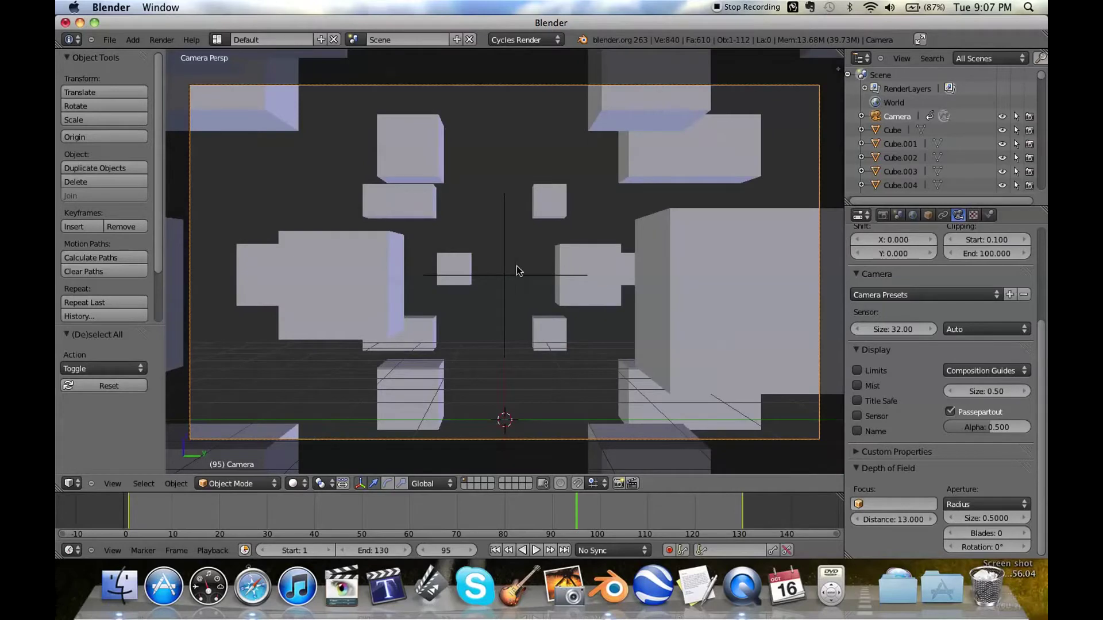
- Select the Empty and leave the camera view, zooming to frame it
{"action": "right_click", "coordinate": [502, 274]}
{"action": "key", "text": "KP_0"}
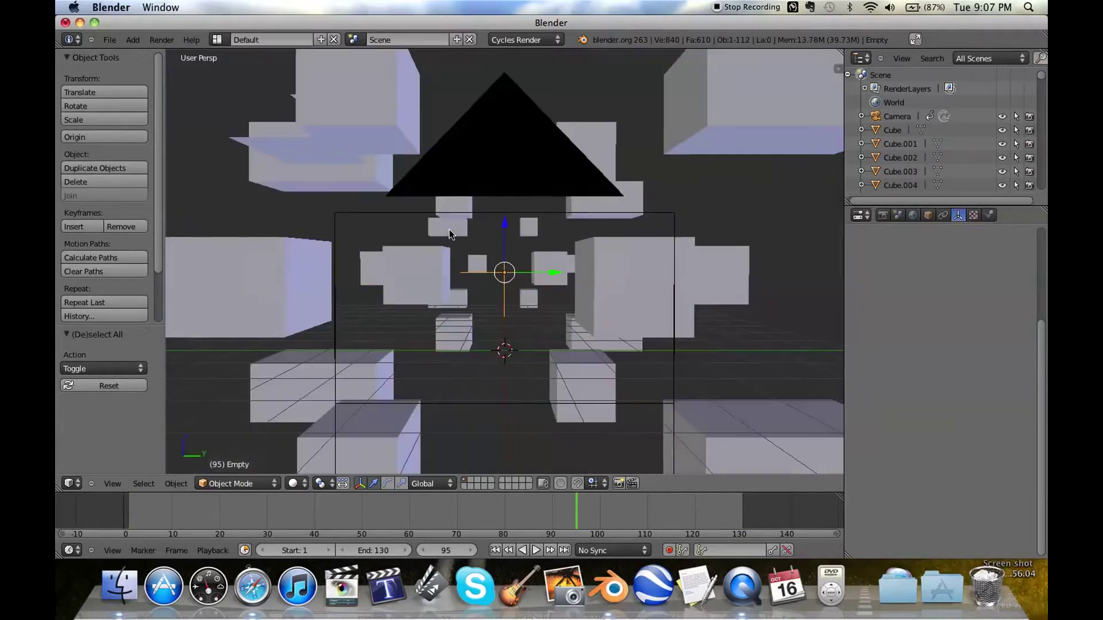
{"action": "scroll", "coordinate": [450, 234], "scroll_direction": "down", "scroll_amount": 10}
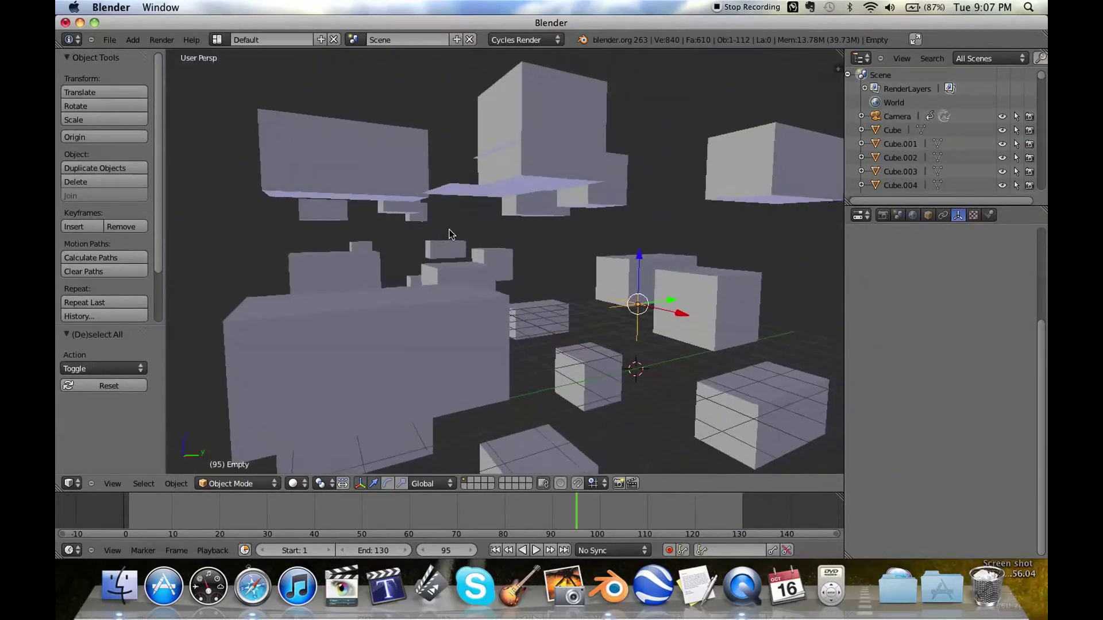
{"action": "scroll", "coordinate": [449, 234], "scroll_direction": "up", "scroll_amount": 10}
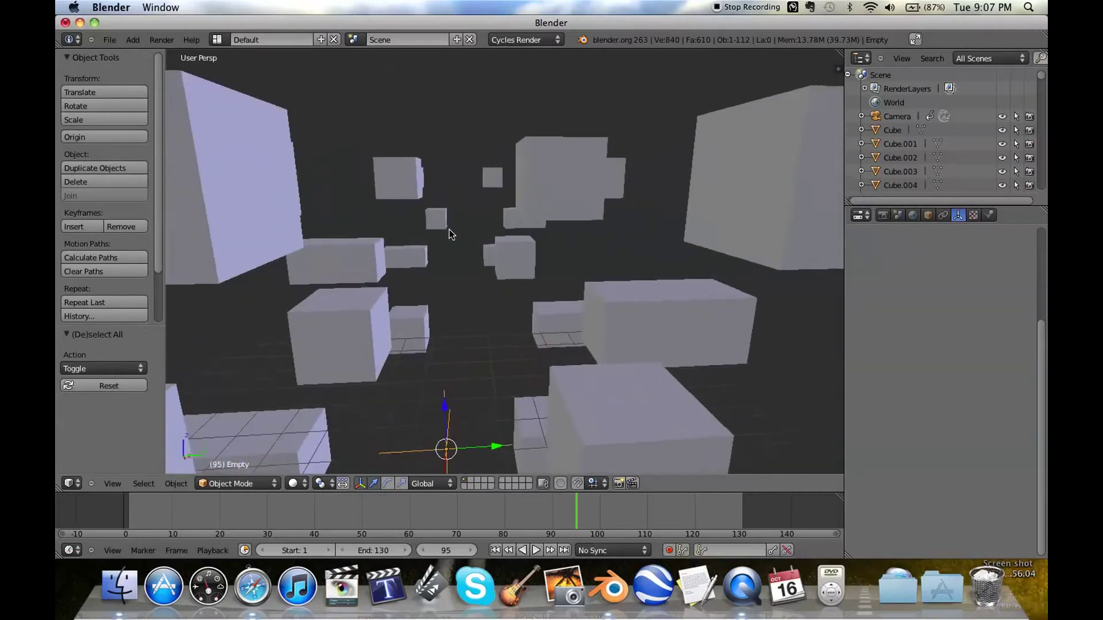
{"action": "scroll", "coordinate": [449, 234], "scroll_direction": "down", "scroll_amount": 10}
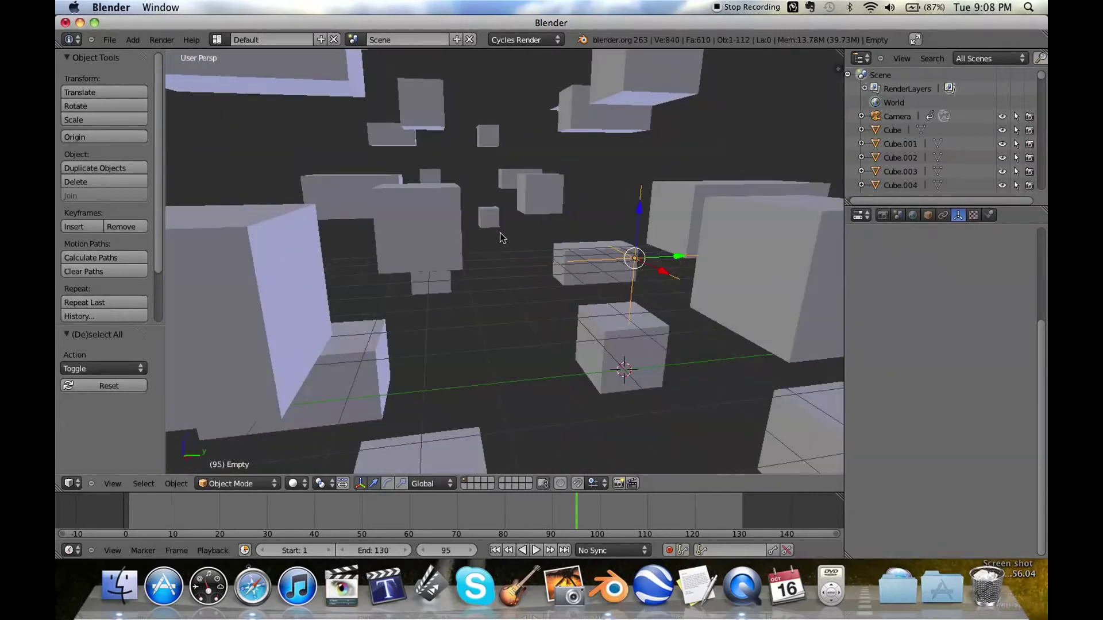
- Nudge the Empty along X to about -0.211 and orbit to face it
{"action": "key", "text": "shift+a"}
{"action": "left_click_drag", "start_coordinate": [640, 223], "coordinate": [655, 254]}
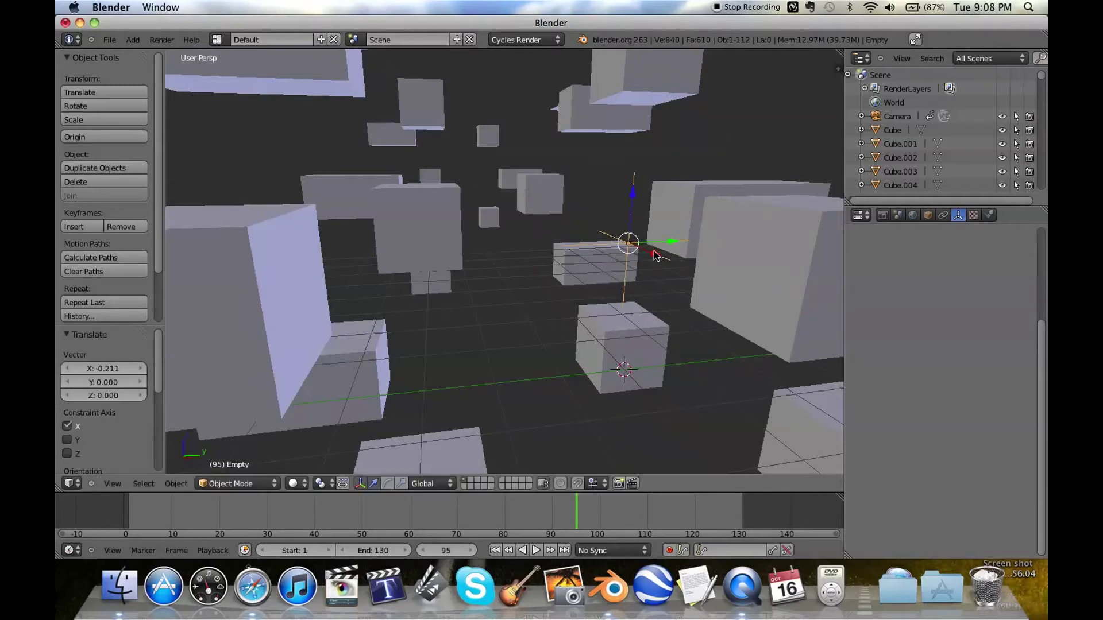
{"action": "mouse_move", "coordinate": [601, 260]}
{"action": "middle_mouse_down"}
{"action": "mouse_move", "coordinate": [580, 256]}
{"action": "mouse_move", "coordinate": [614, 252]}
{"action": "mouse_move", "coordinate": [598, 260]}
{"action": "middle_mouse_up"}
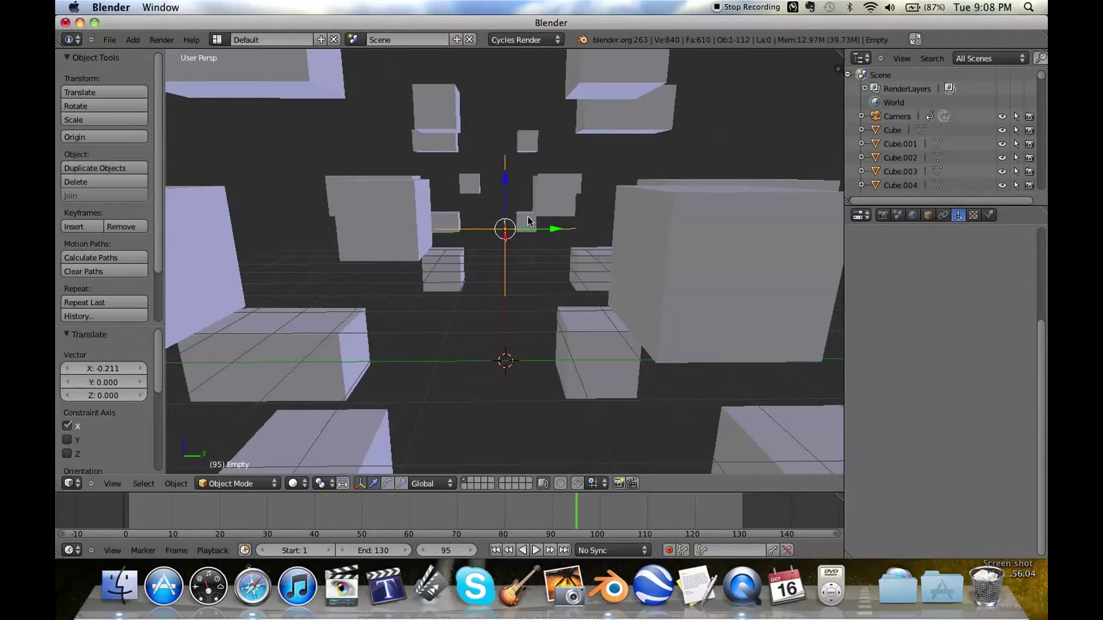
{"action": "scroll", "coordinate": [528, 216], "scroll_direction": "left", "scroll_amount": 5}
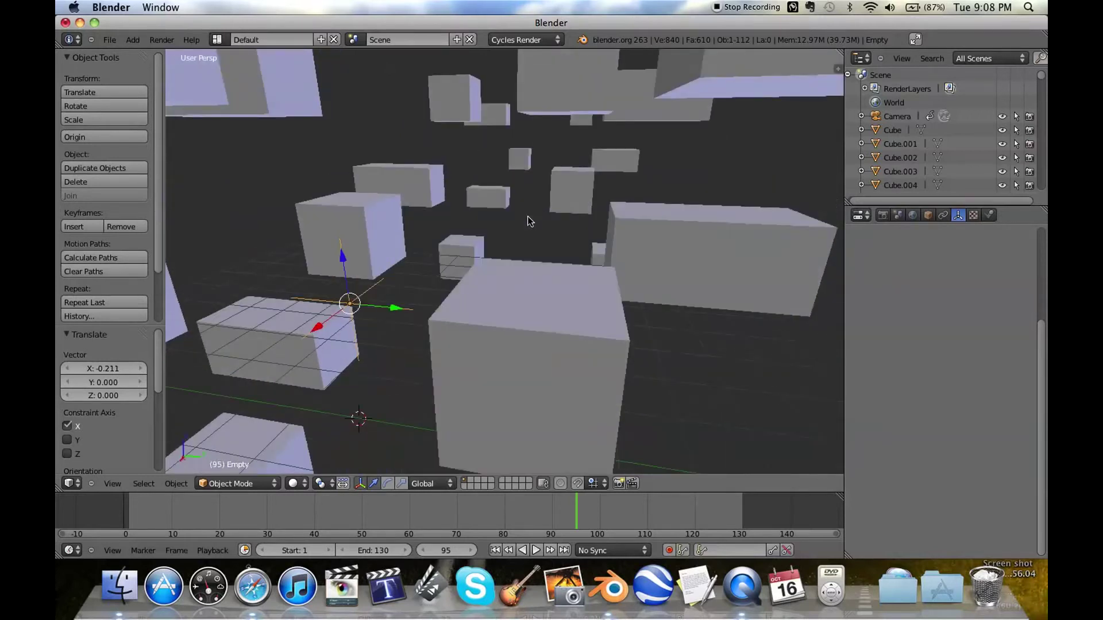
{"action": "scroll", "coordinate": [527, 216], "scroll_direction": "left", "scroll_amount": 2}
- Rename the Empty to 'Camera Focus Target' in its Object properties
{"action": "key", "text": "shift+a"}
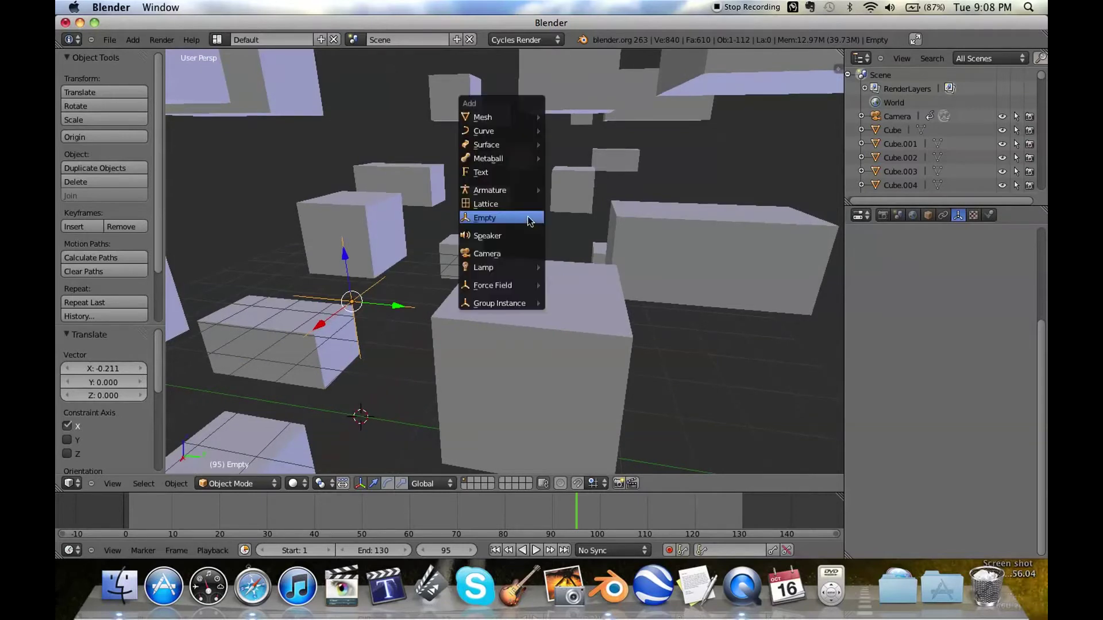
{"action": "mouse_move", "coordinate": [515, 191]}
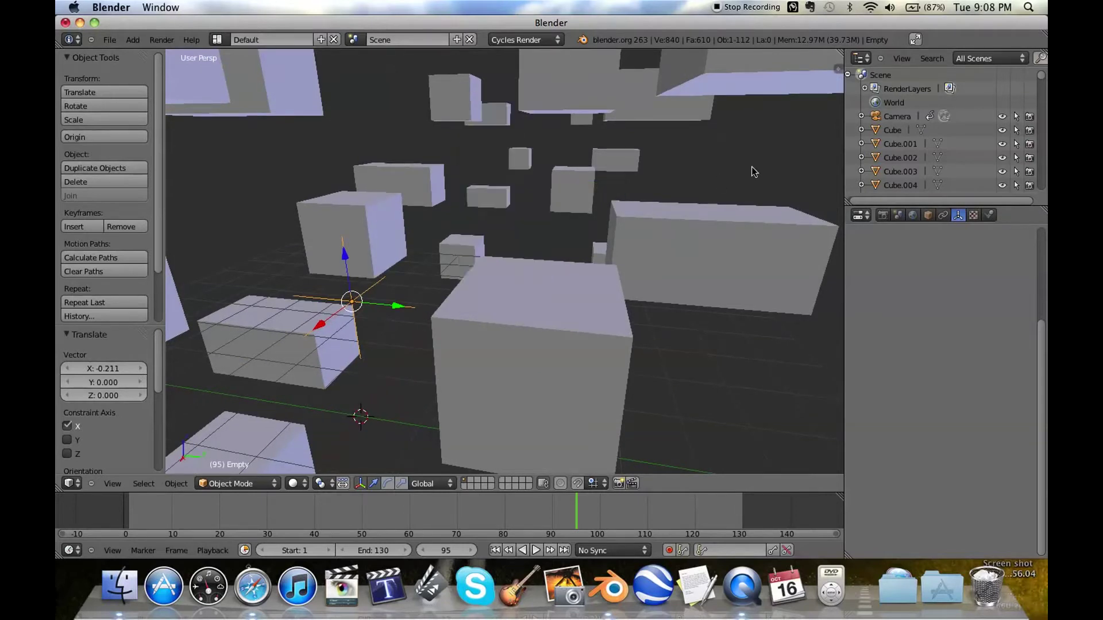
{"action": "scroll", "coordinate": [324, 321], "scroll_direction": "left", "scroll_amount": 2}
{"action": "scroll", "coordinate": [324, 320], "scroll_direction": "left", "scroll_amount": 10}
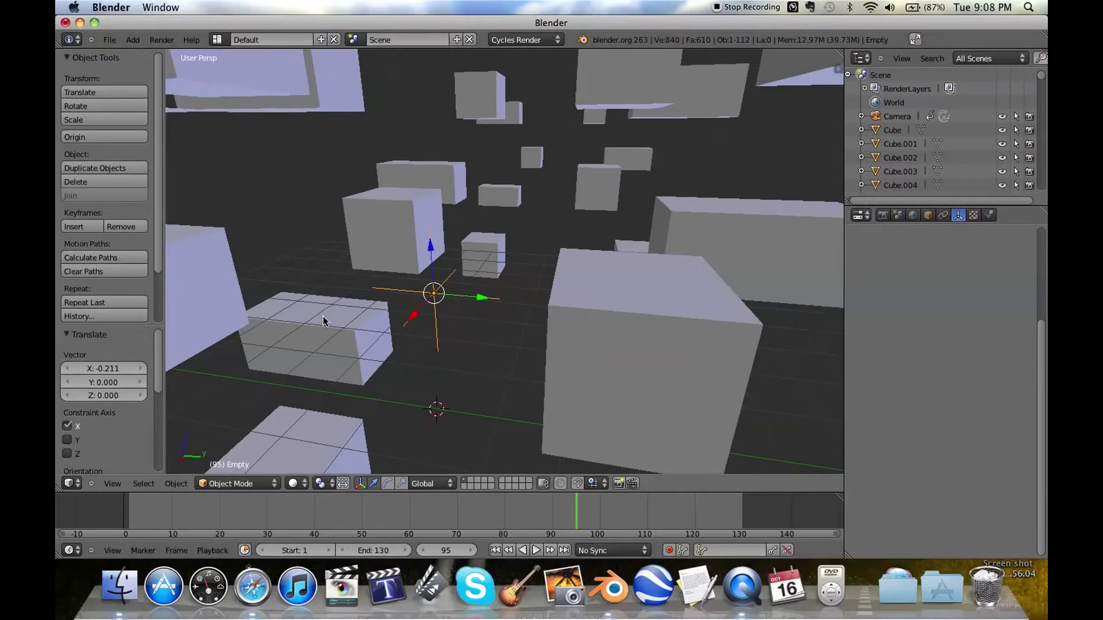
{"action": "scroll", "coordinate": [323, 321], "scroll_direction": "right", "scroll_amount": 10}
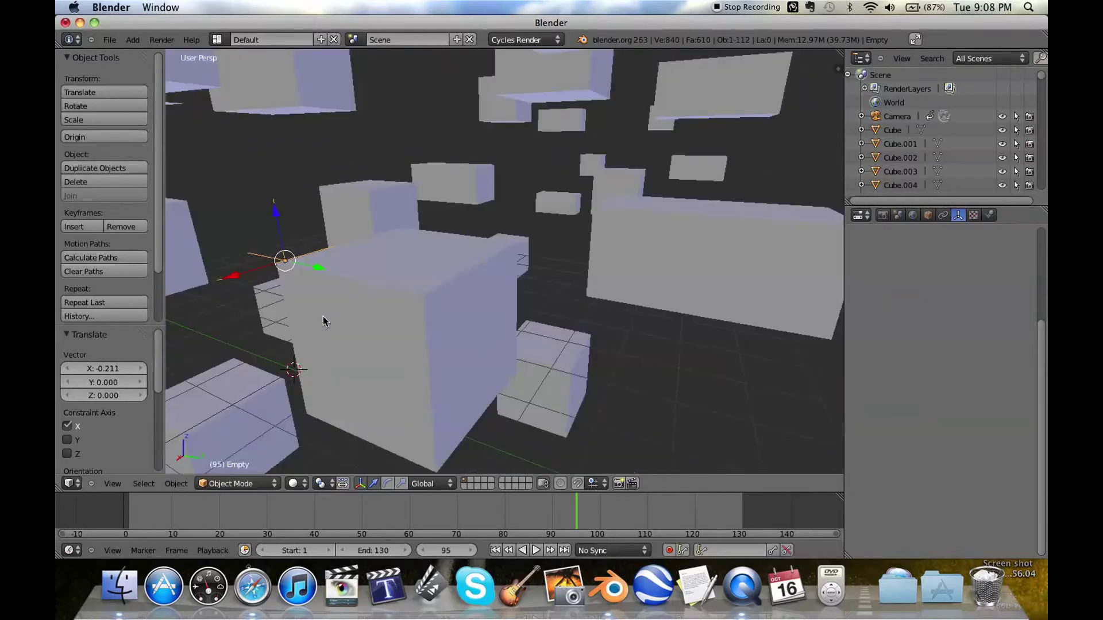
{"action": "left_click", "coordinate": [927, 215]}
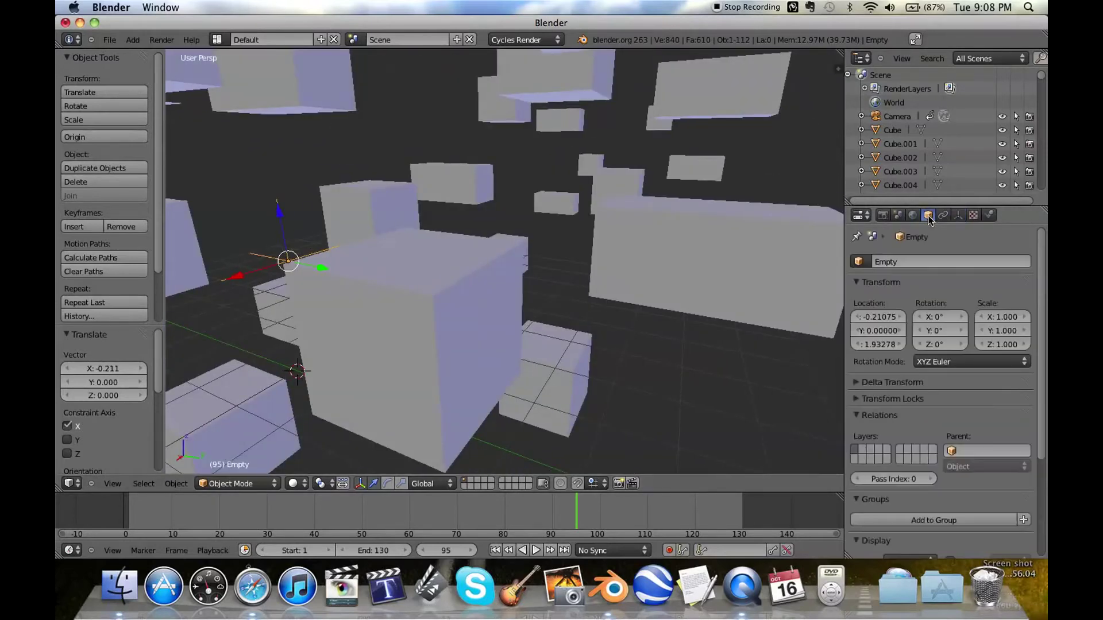
{"action": "left_click", "coordinate": [910, 260]}
{"action": "type", "text": "Camera Focus Target"}
{"action": "key", "text": "Return"}
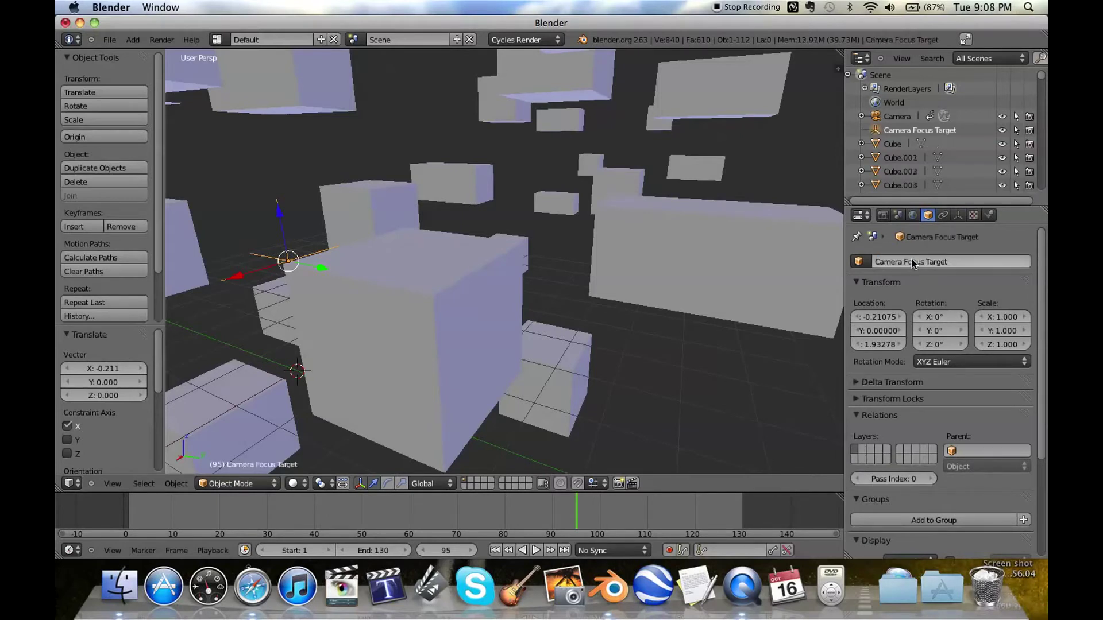
- Start moving Camera Focus Target constrained to the X axis
{"action": "scroll", "coordinate": [499, 287], "scroll_direction": "up", "scroll_amount": 10}
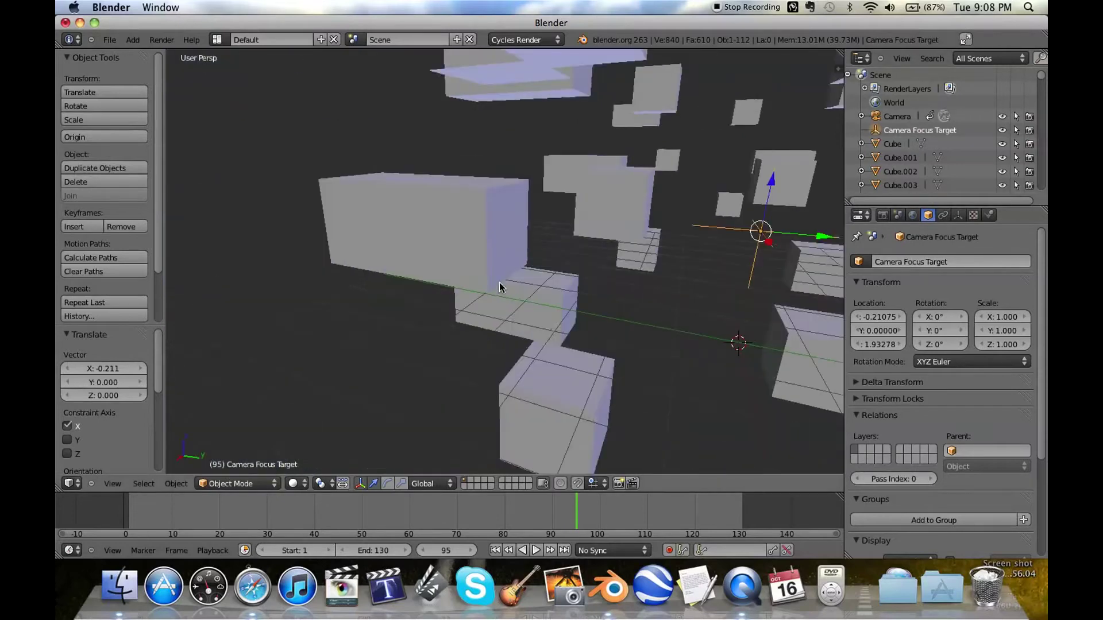
{"action": "scroll", "coordinate": [499, 282], "scroll_direction": "down", "scroll_amount": 10}
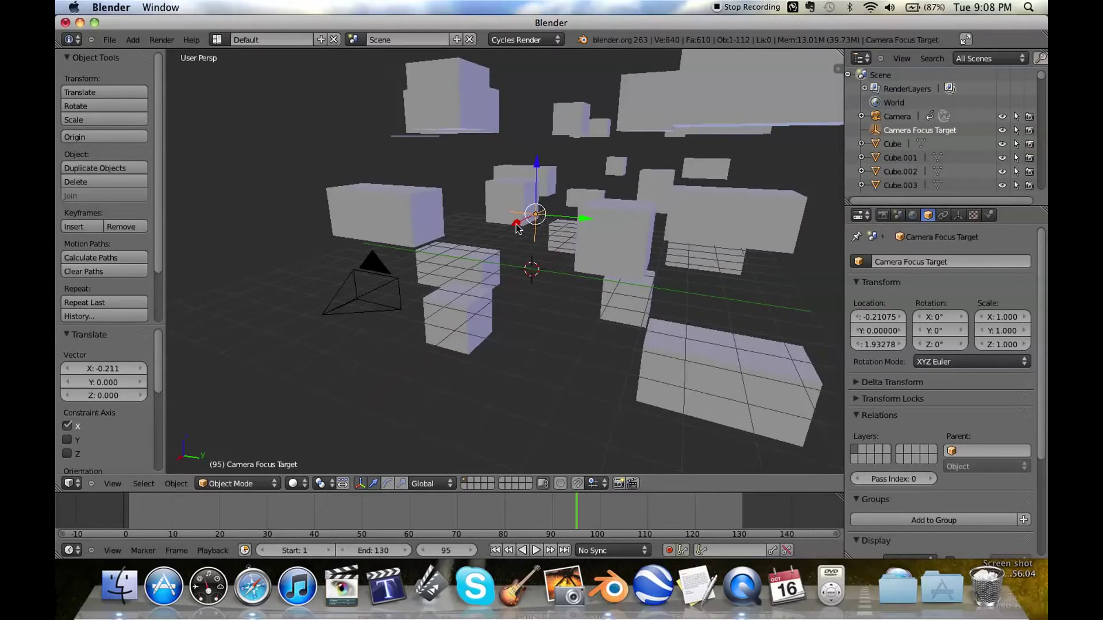
{"action": "key", "text": "g"}
{"action": "key", "text": "x"}
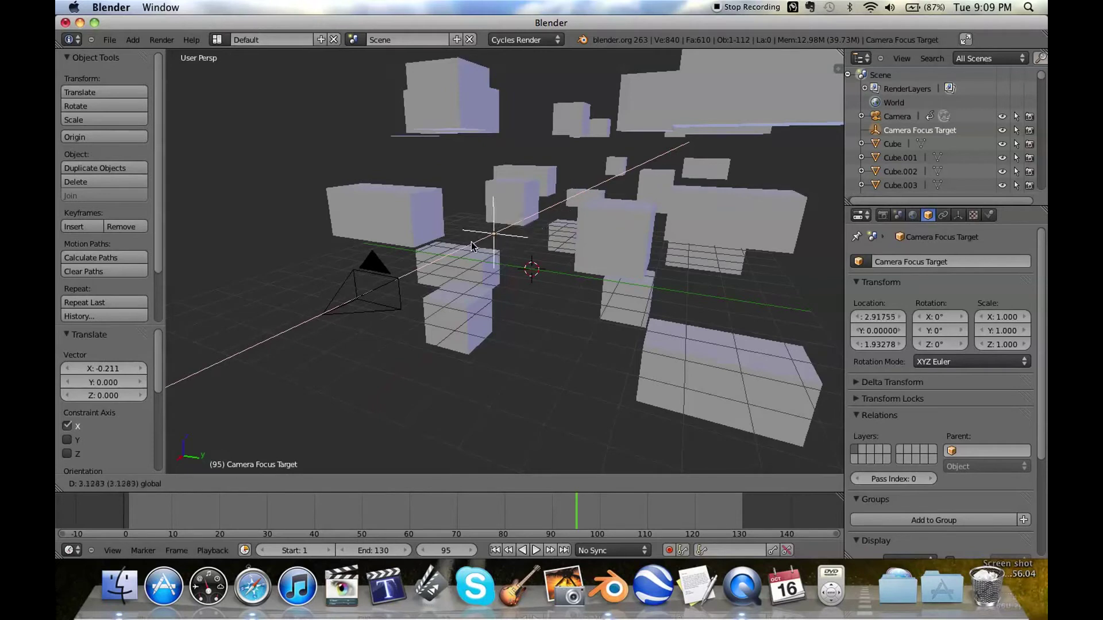
- Place the focus target at X 3.95 and keyframe its location at frame 1
{"action": "left_click", "coordinate": [452, 254]}
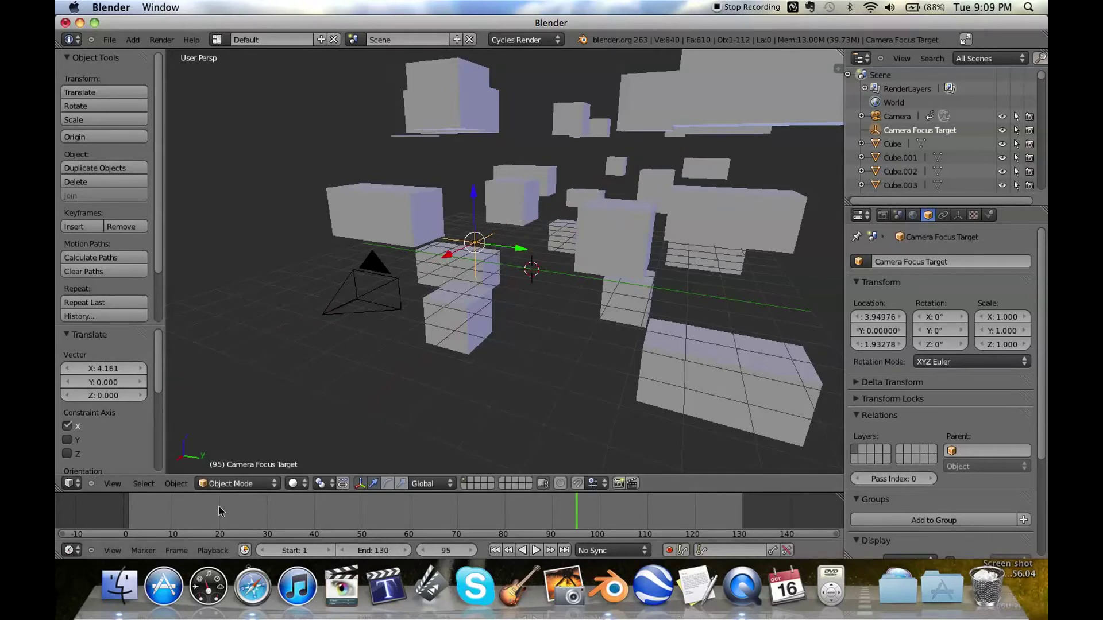
{"action": "left_click_drag", "start_coordinate": [164, 511], "coordinate": [130, 513]}
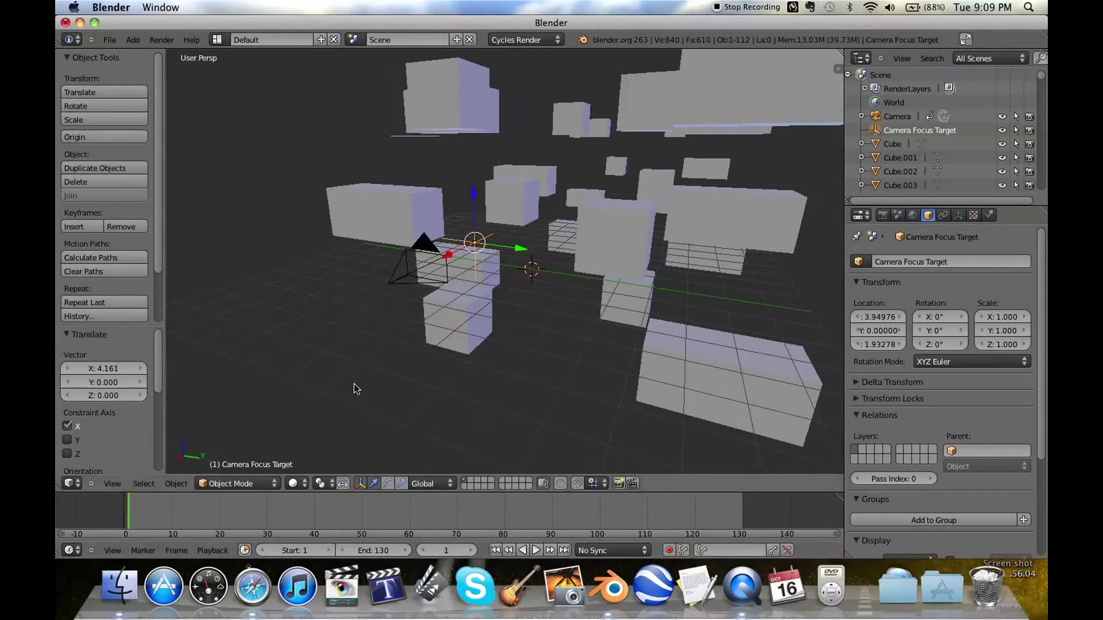
{"action": "key", "text": "i"}
{"action": "left_click", "coordinate": [327, 364]}
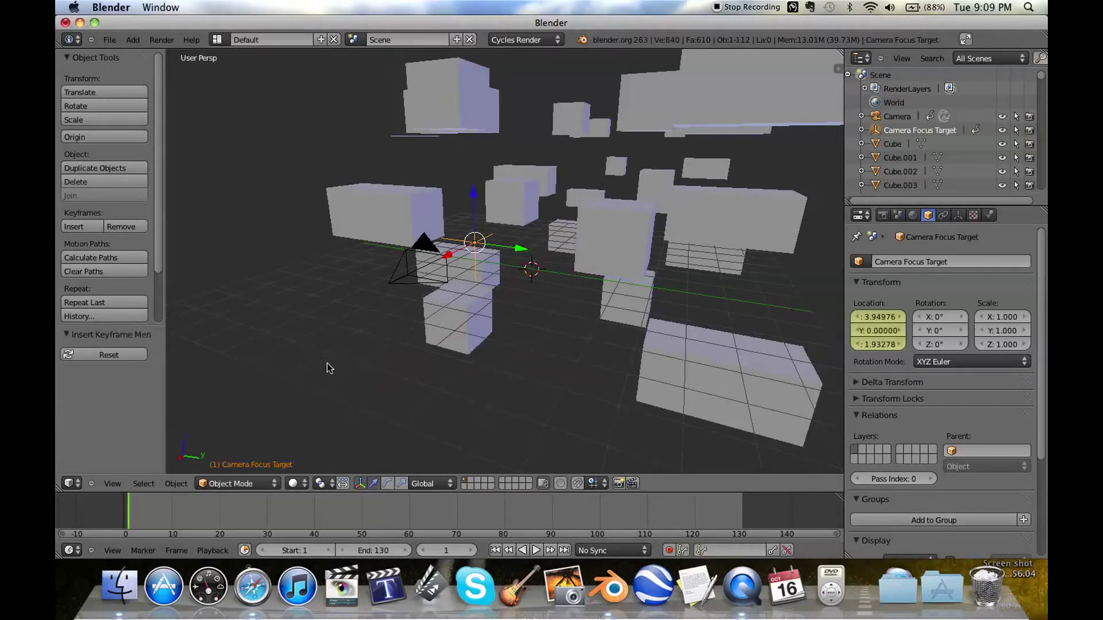
- At frame 130, move the target along X to -35.67 and keyframe its location
{"action": "left_click_drag", "start_coordinate": [291, 509], "coordinate": [739, 523]}
{"action": "middle_click_drag", "start_coordinate": [739, 453], "coordinate": [743, 423]}
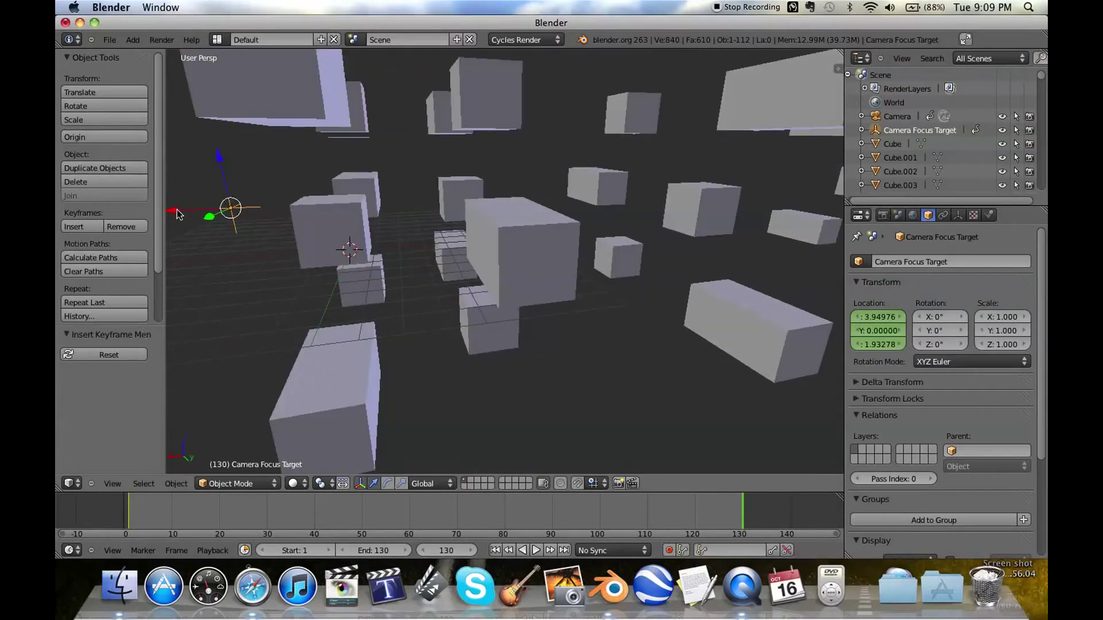
{"action": "left_click_drag", "start_coordinate": [174, 210], "coordinate": [657, 209]}
{"action": "middle_click_drag", "start_coordinate": [657, 209], "coordinate": [656, 209]}
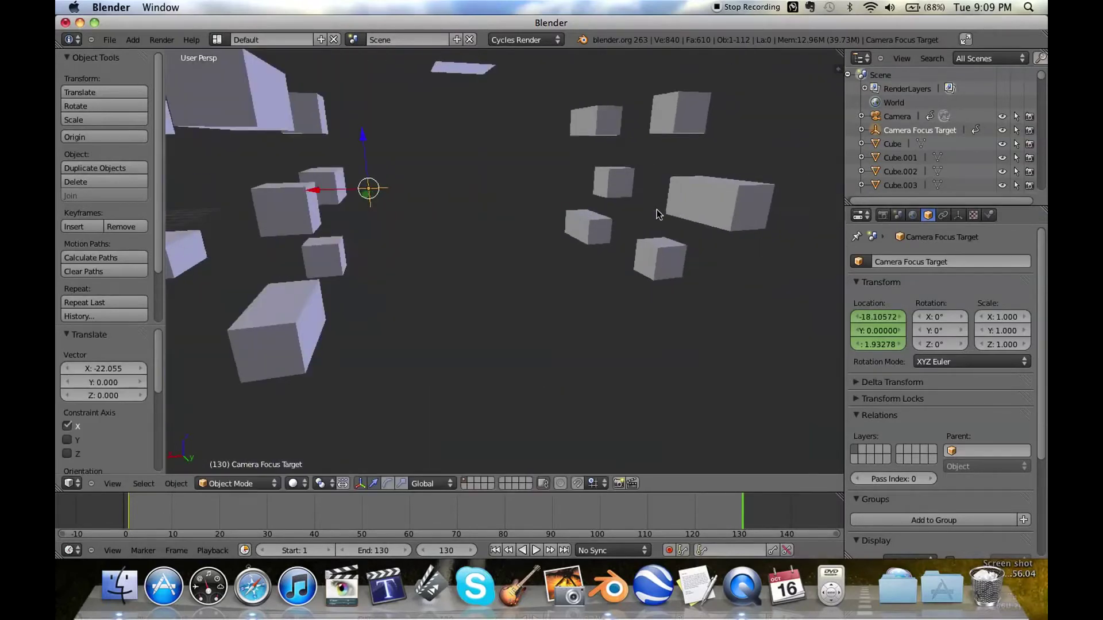
{"action": "key", "text": "g"}
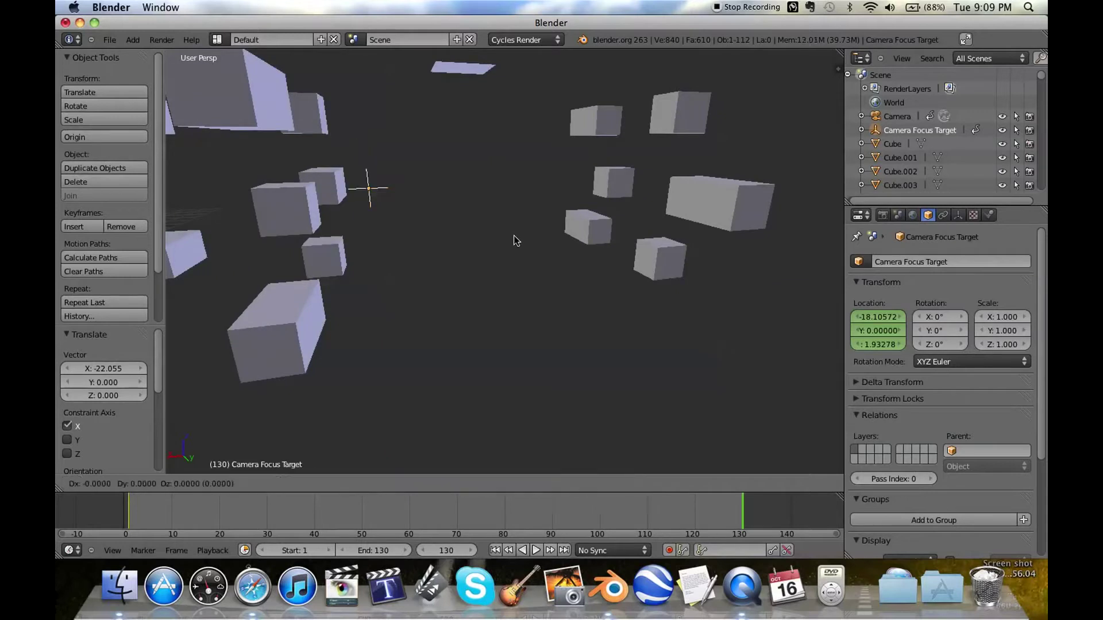
{"action": "key", "text": "x"}
{"action": "left_click", "coordinate": [799, 224]}
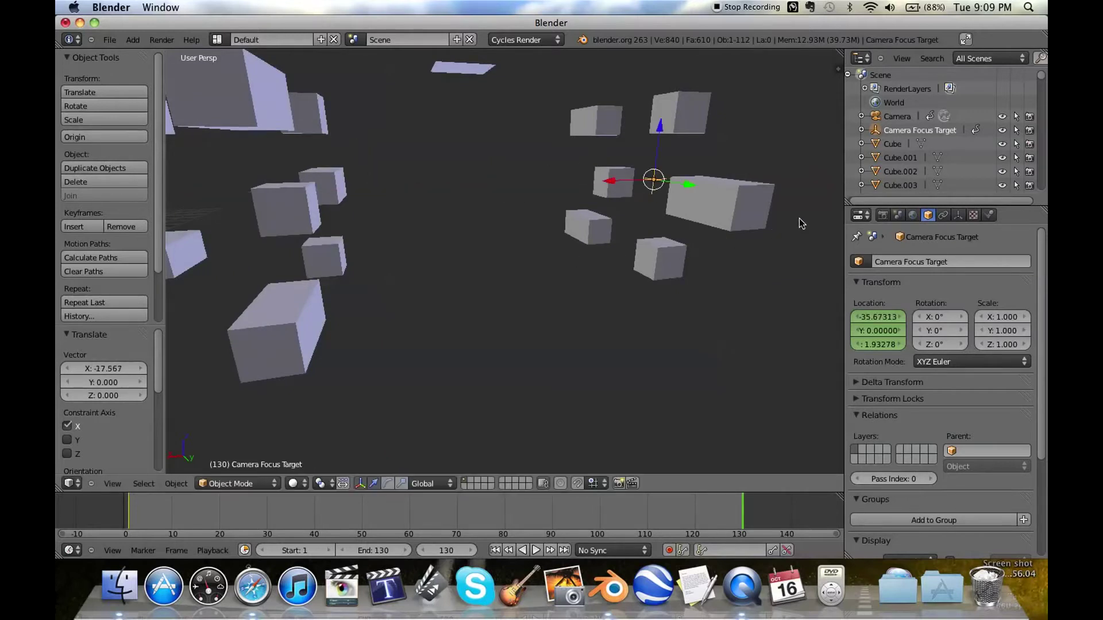
{"action": "key", "text": "i"}
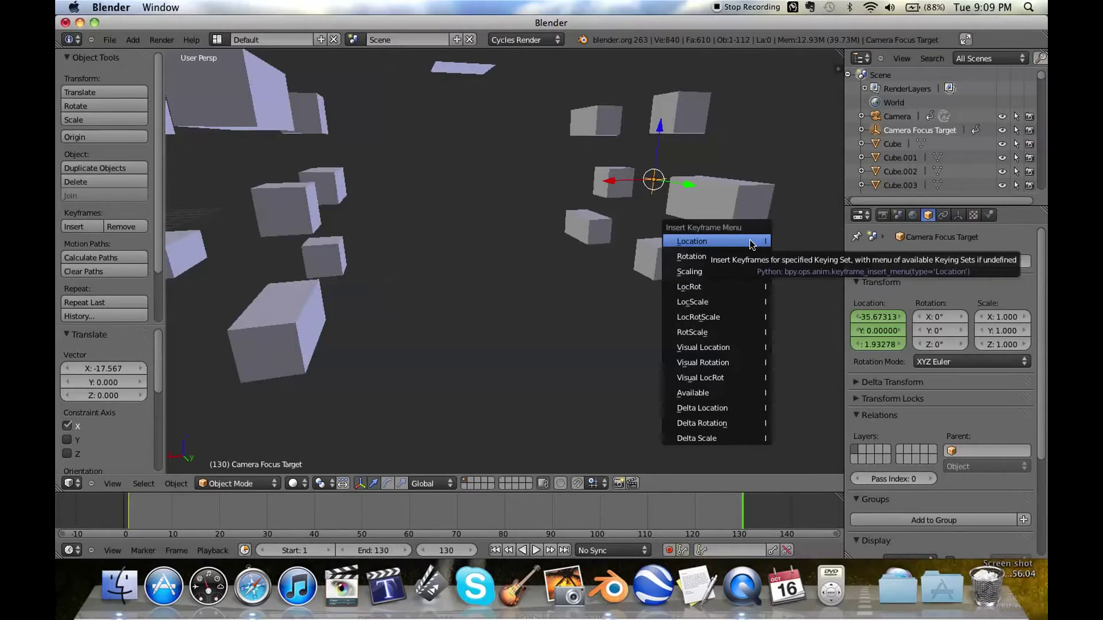
{"action": "left_click", "coordinate": [717, 242]}
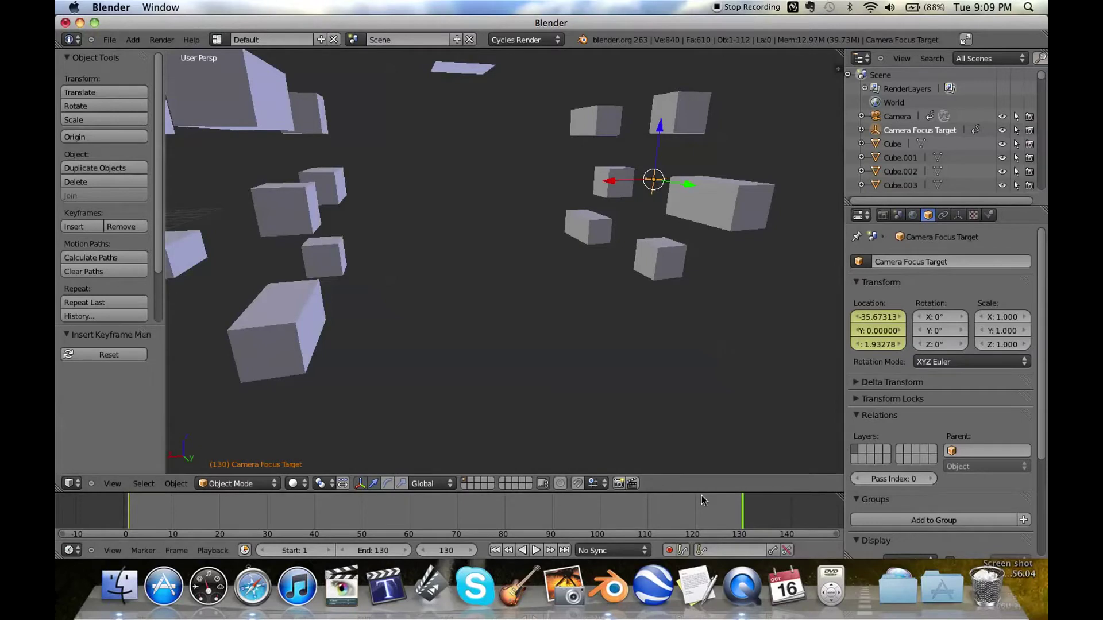
- Scrub to frame 53, then play the animation and stop it at frame 58
{"action": "left_click_drag", "start_coordinate": [703, 501], "coordinate": [376, 489]}
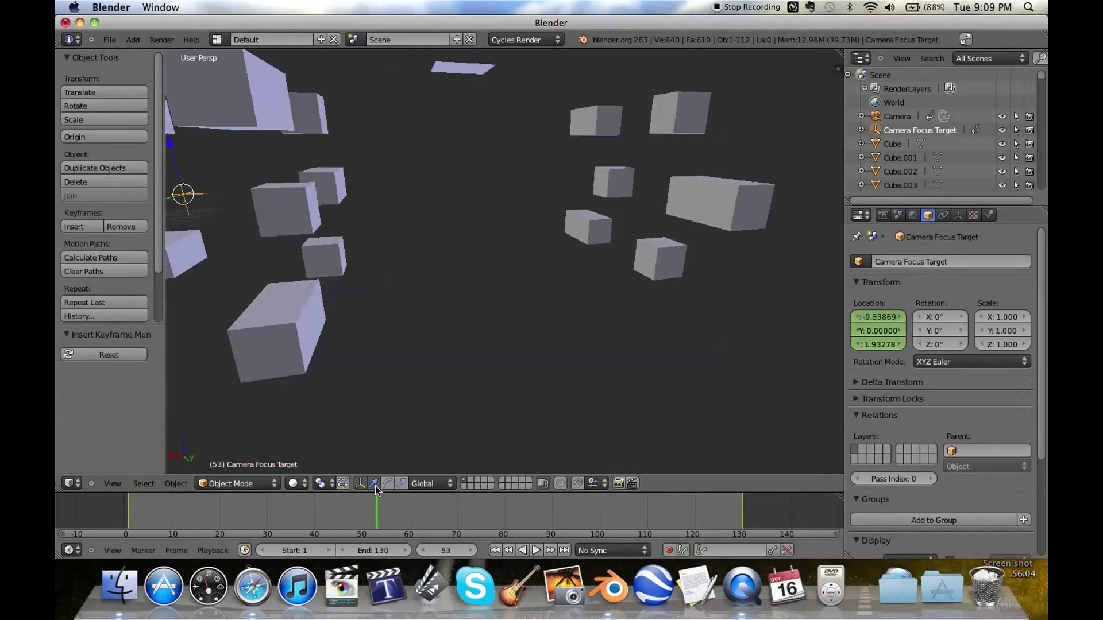
{"action": "scroll", "coordinate": [369, 389], "scroll_direction": "left", "scroll_amount": 10}
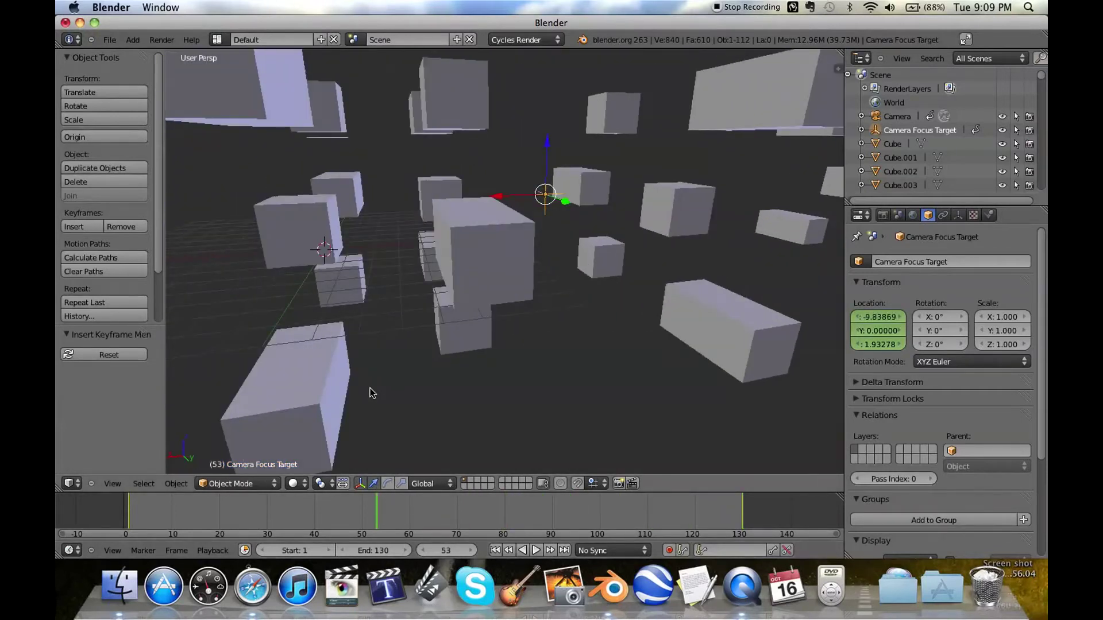
{"action": "key", "text": "alt+a"}
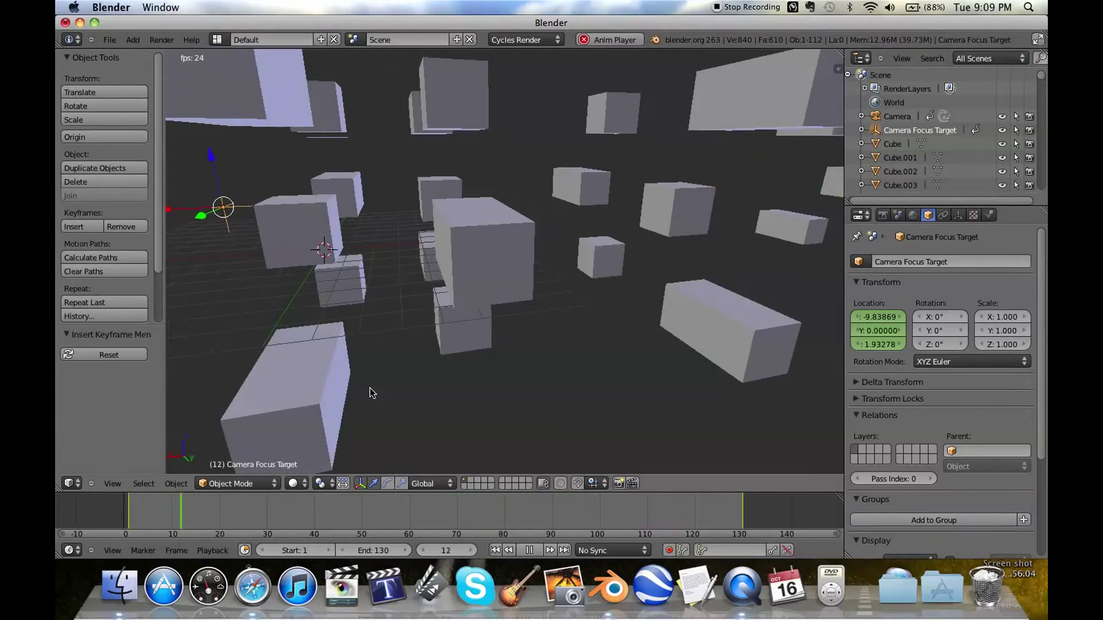
{"action": "key", "text": "alt+a"}
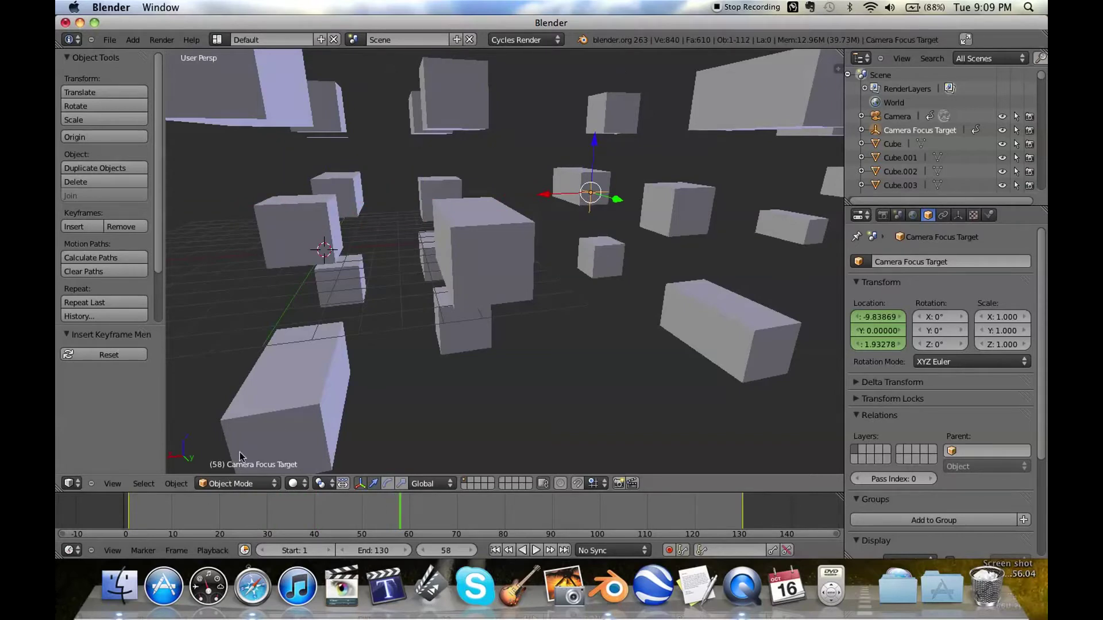
- Switch viewport shading to Rendered and view the Cycles preview through the active camera
{"action": "left_click", "coordinate": [294, 484]}
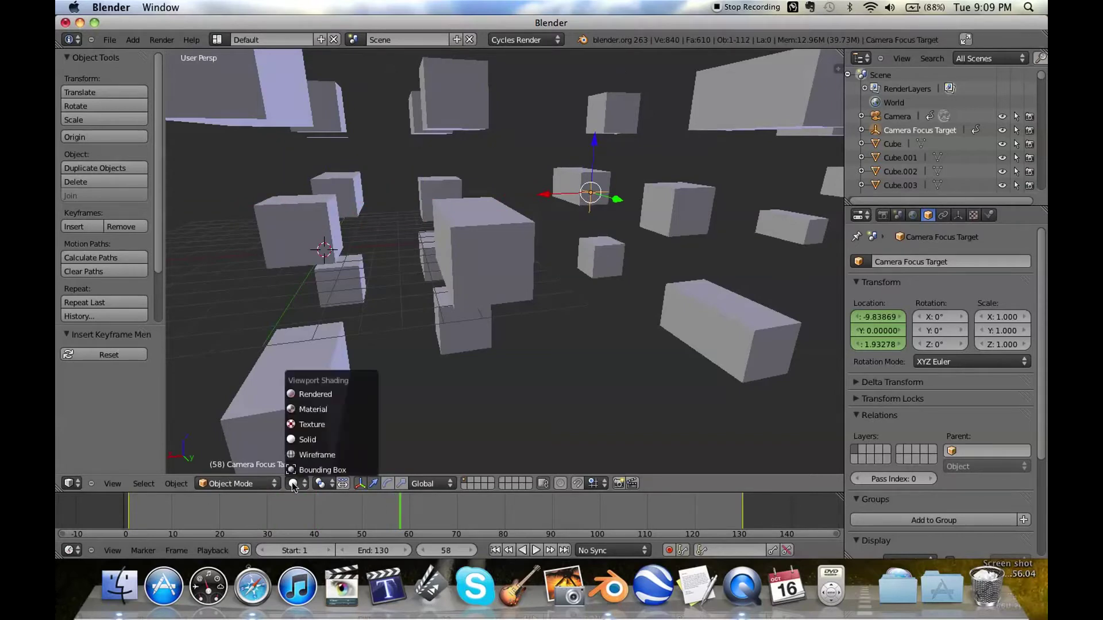
{"action": "left_click", "coordinate": [328, 395]}
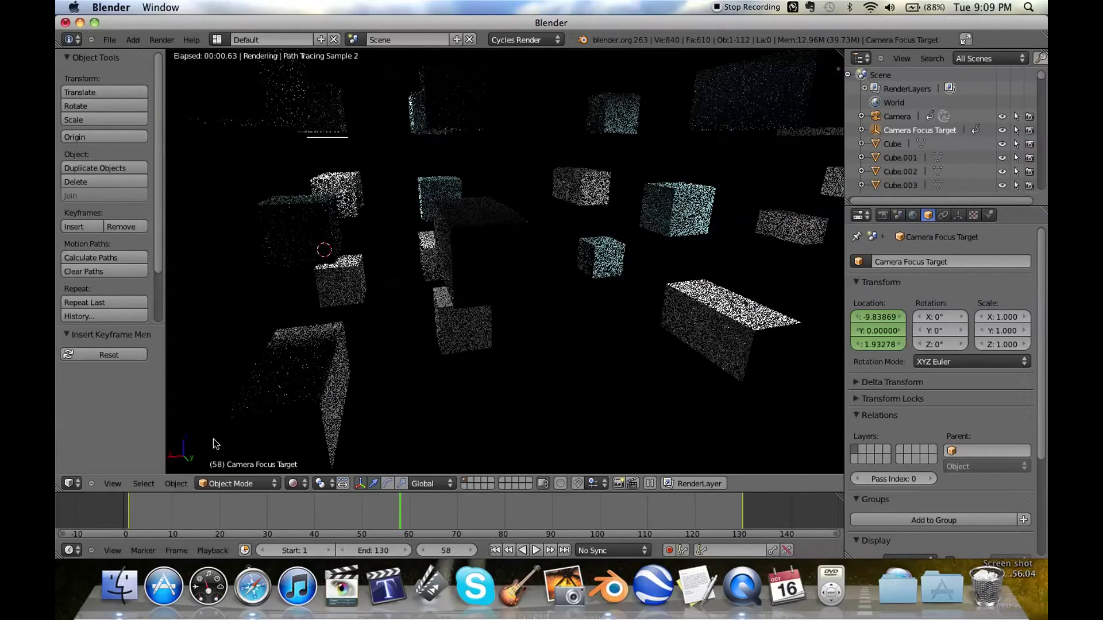
{"action": "left_click", "coordinate": [113, 484]}
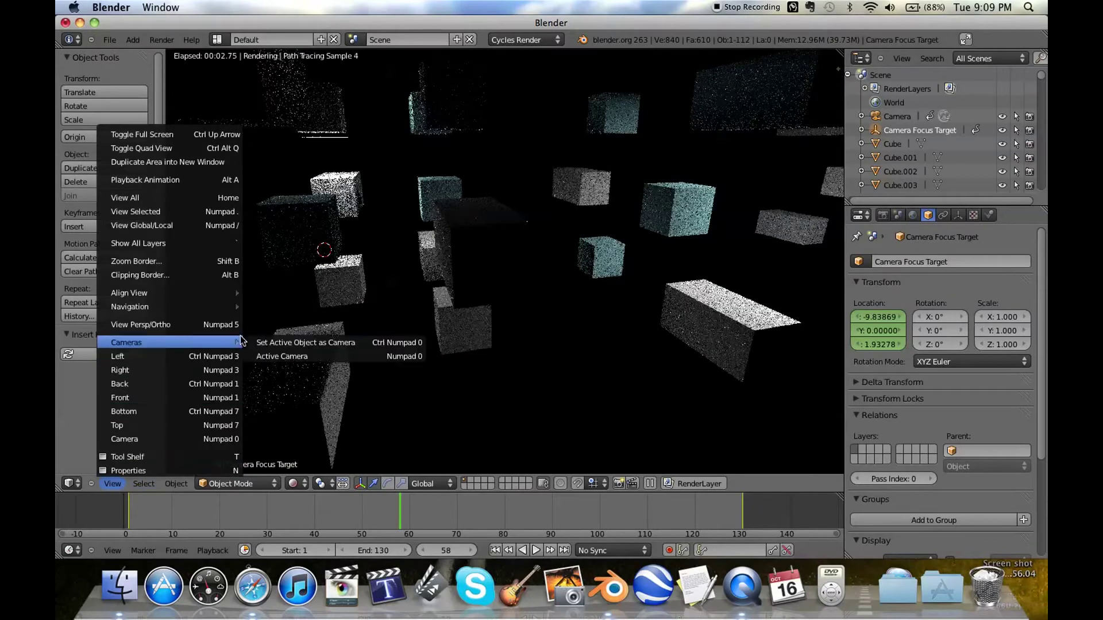
{"action": "left_click", "coordinate": [256, 352]}
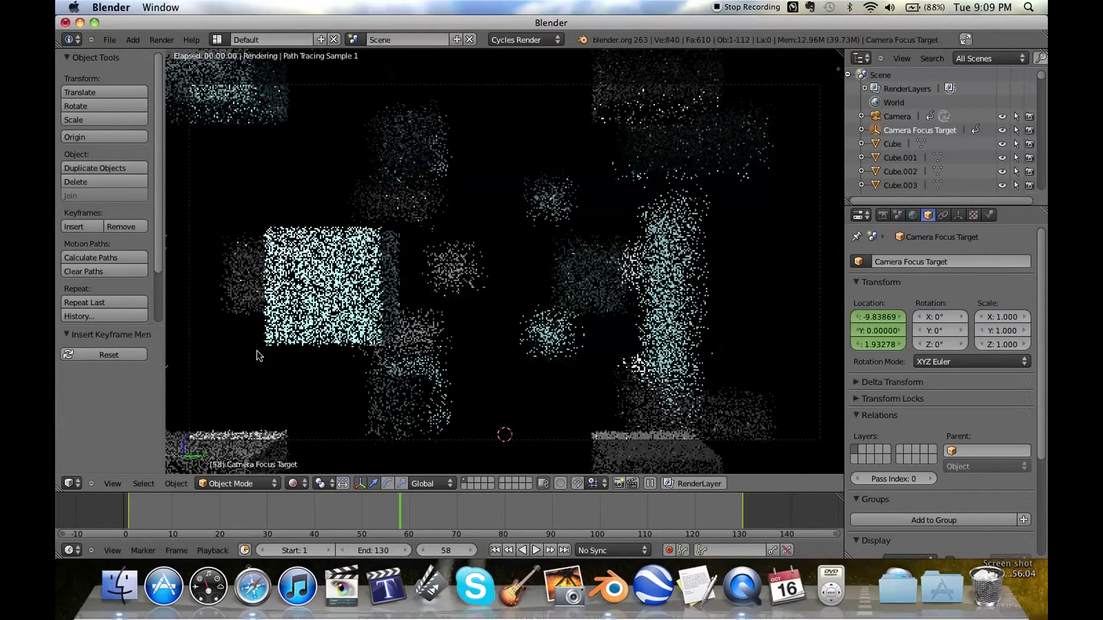